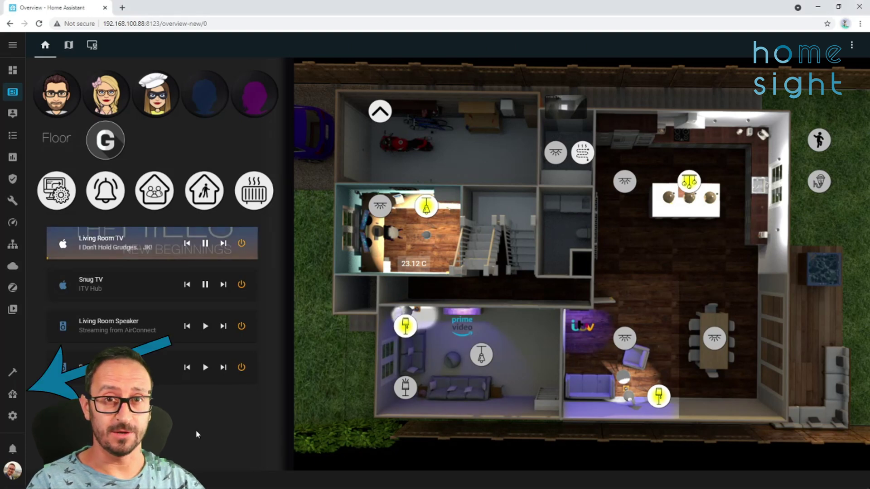
Review the Terminal & SSH add-on's Configuration and Documentation, then launch its web terminal
left_click(13, 394)
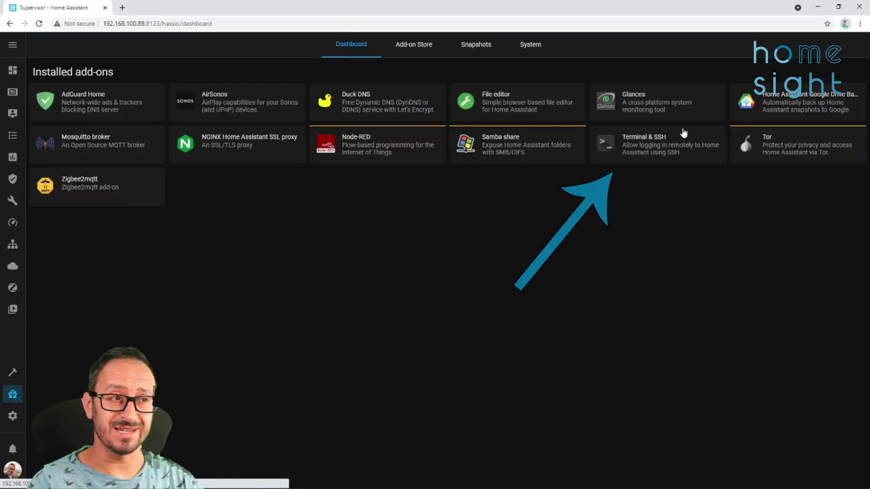
left_click(625, 141)
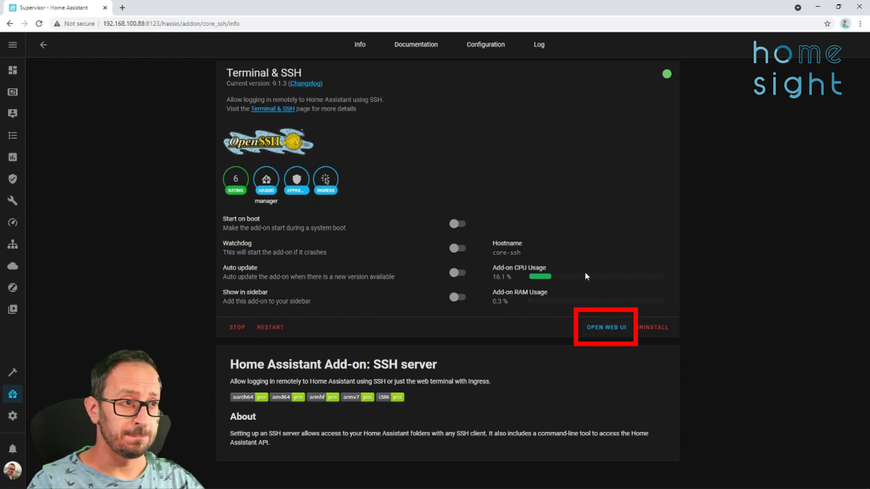
left_click(496, 48)
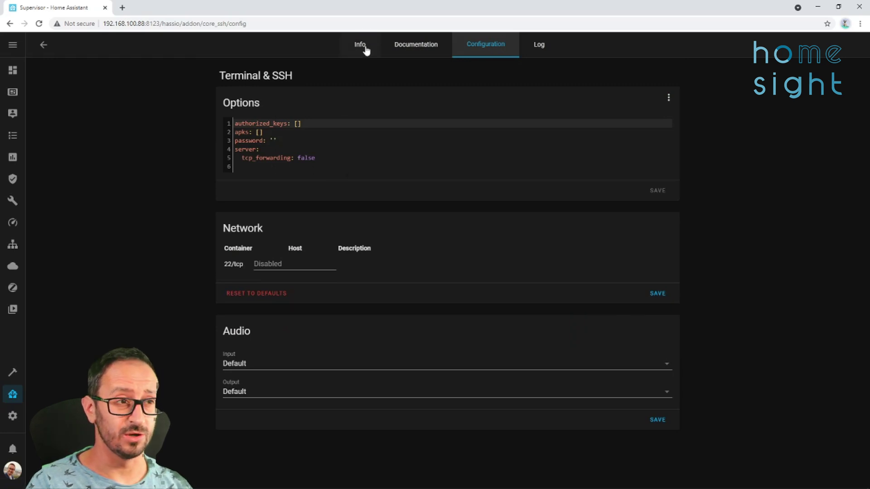
left_click(413, 48)
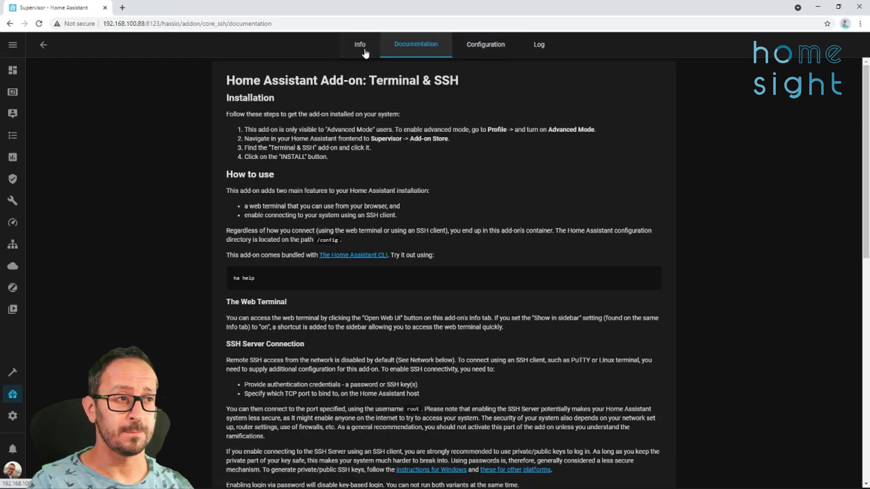
left_click(365, 51)
left_click(604, 333)
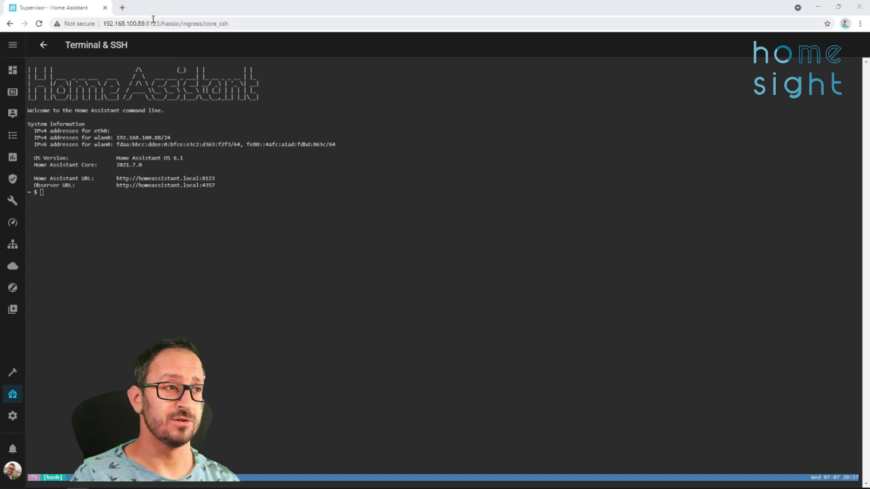
Load the HACS prerequisites page and note the 2021.2.0 version and GitHub account requirements
left_click(121, 9)
type("https://hacs.xyz/docs/installation/prerequisites")
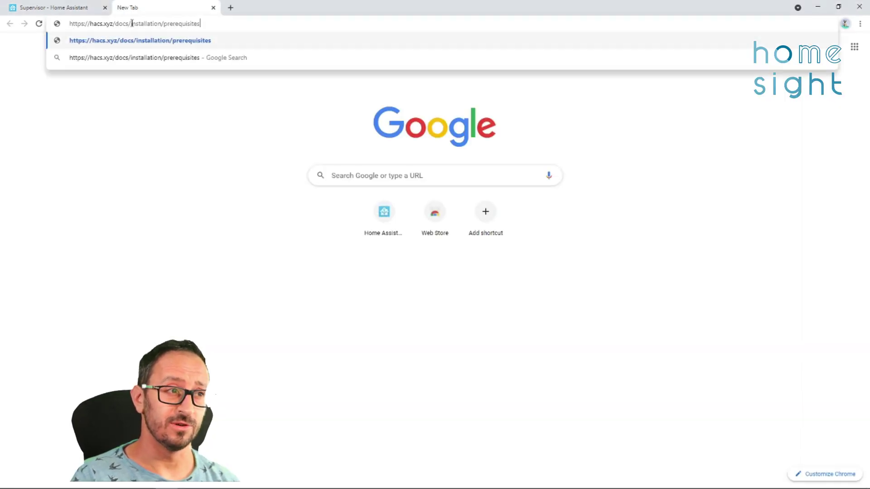
key("Return")
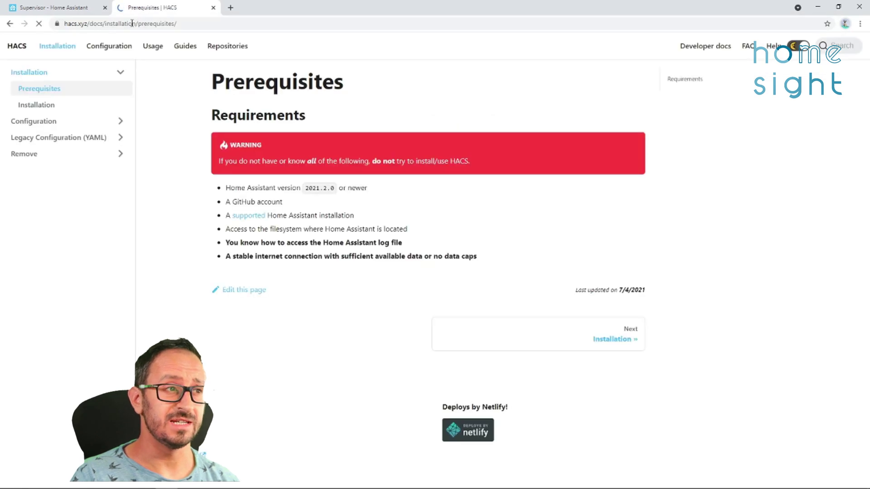
left_click_drag(296, 187, 344, 189)
left_click(362, 209)
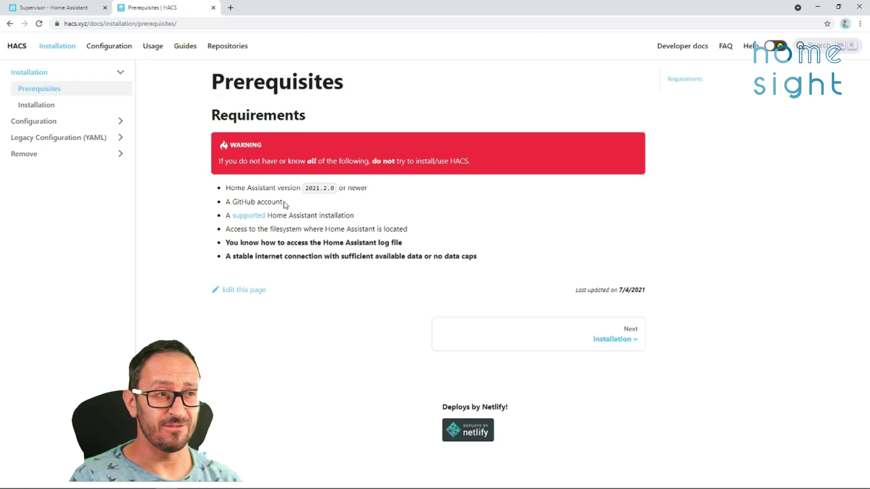
left_click_drag(282, 202, 231, 198)
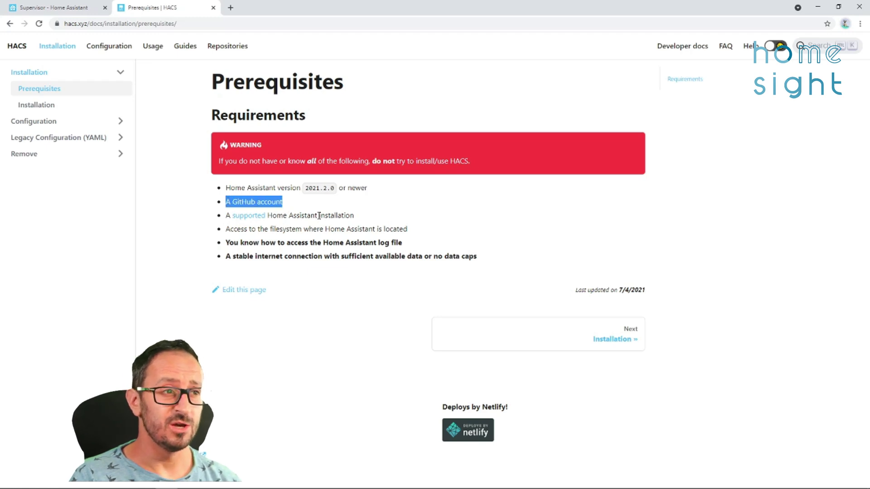
left_click(345, 222)
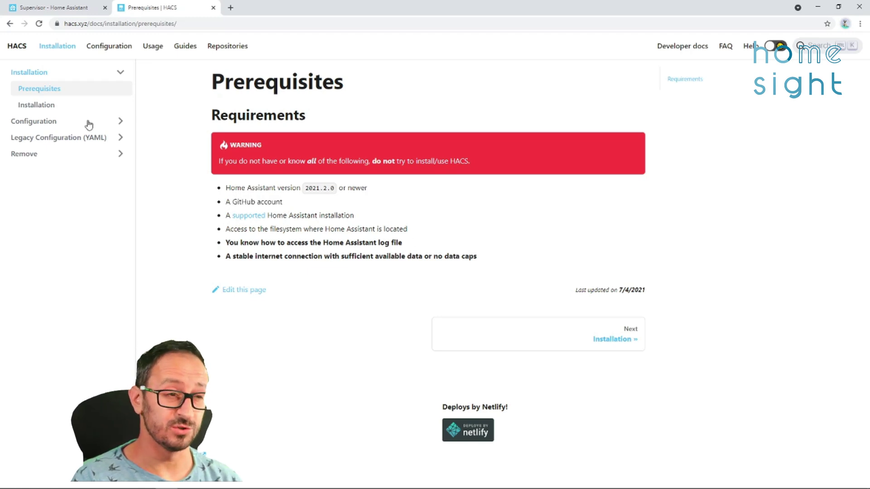
left_click(22, 104)
scroll(282, 181, "down", 2)
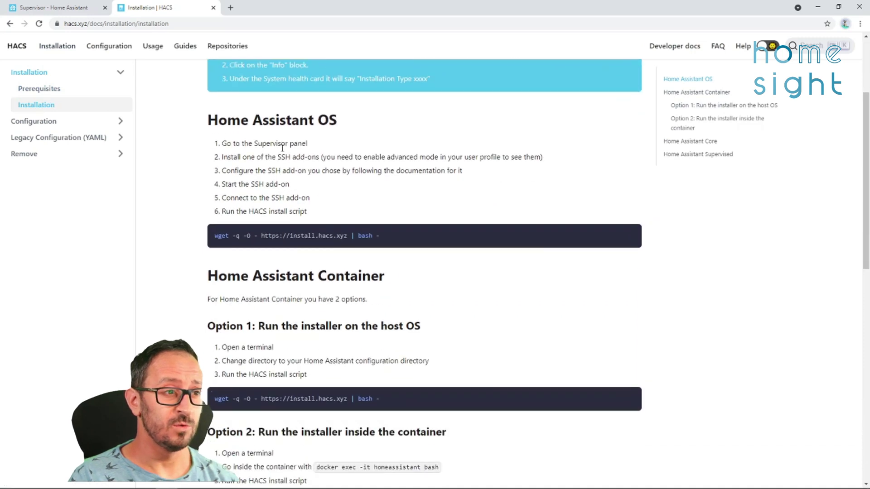
scroll(330, 311, "down", 1)
scroll(329, 312, "down", 3)
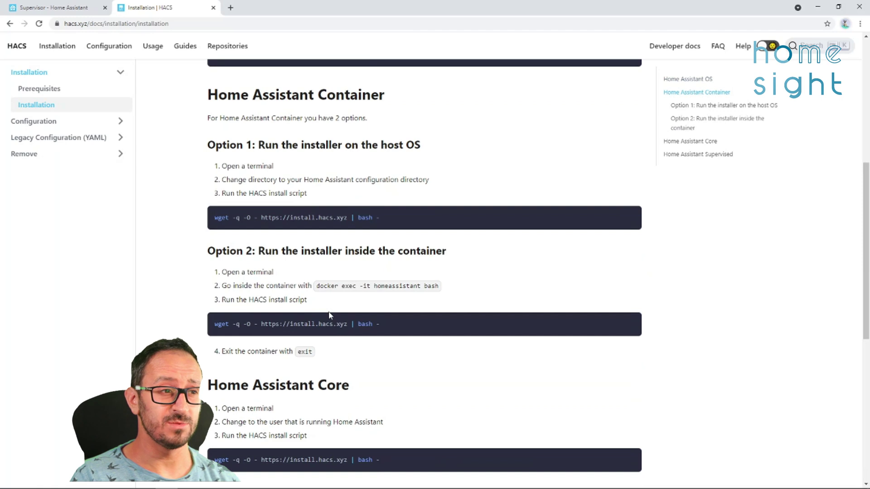
scroll(329, 314, "down", 3)
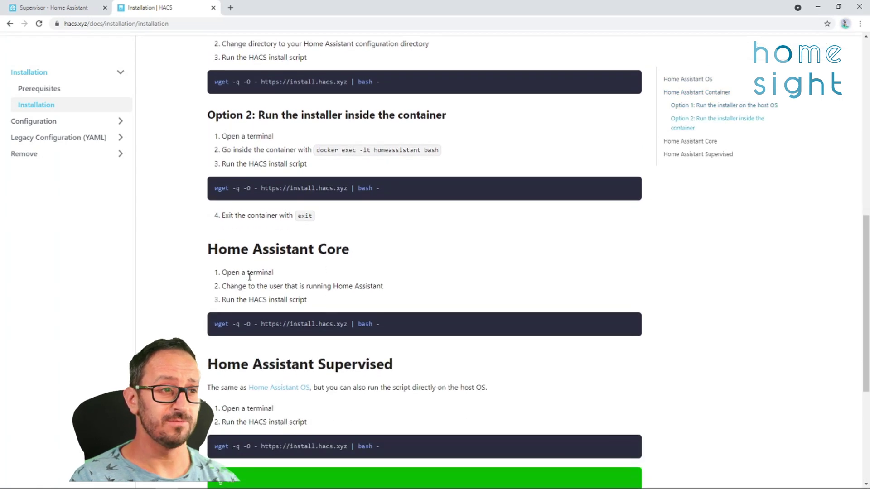
scroll(250, 277, "down", 2)
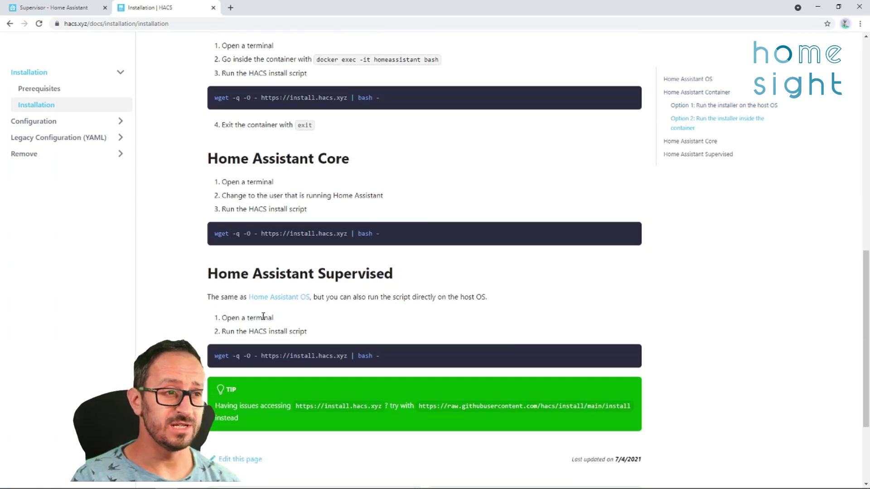
left_click_drag(208, 274, 407, 274)
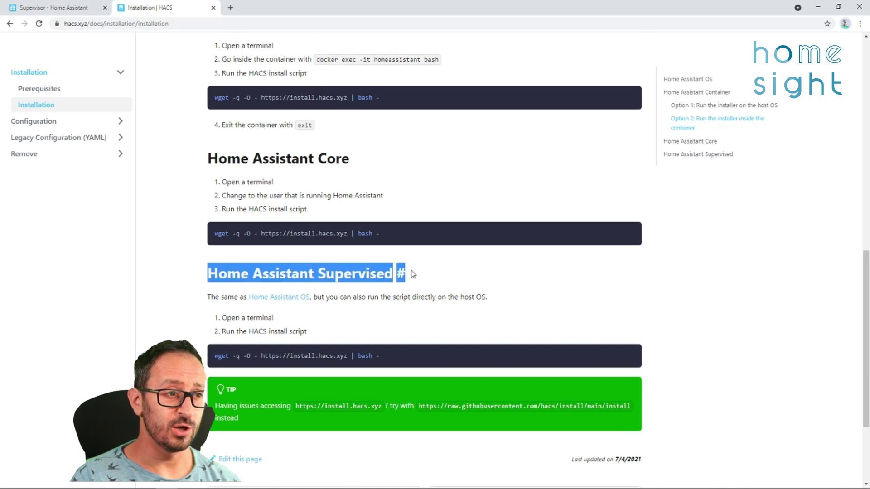
left_click(518, 337)
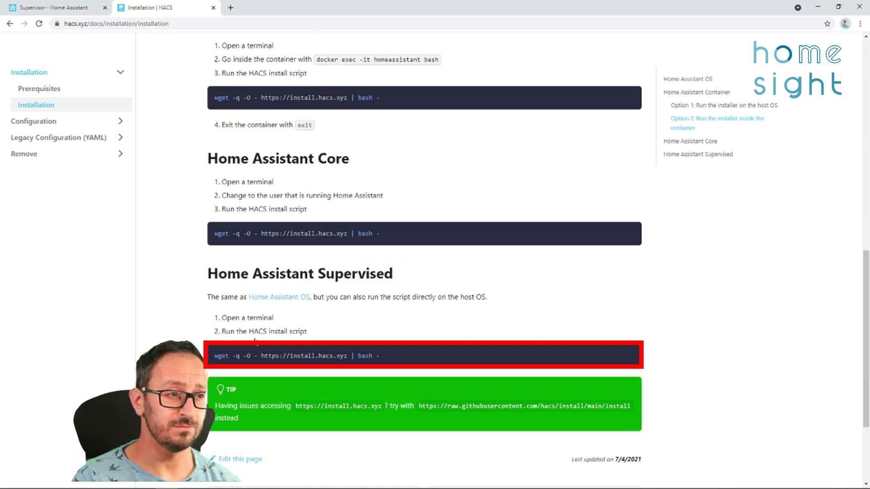
left_click_drag(214, 356, 381, 356)
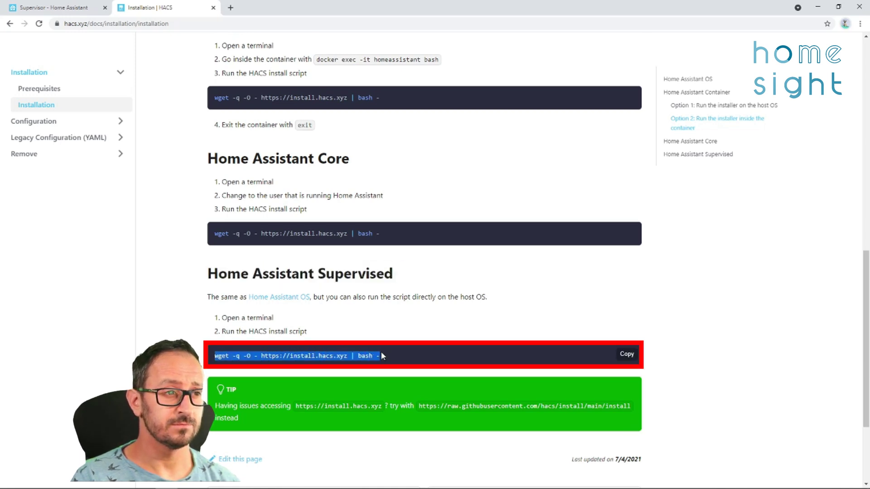
right_click(350, 355)
left_click(501, 360)
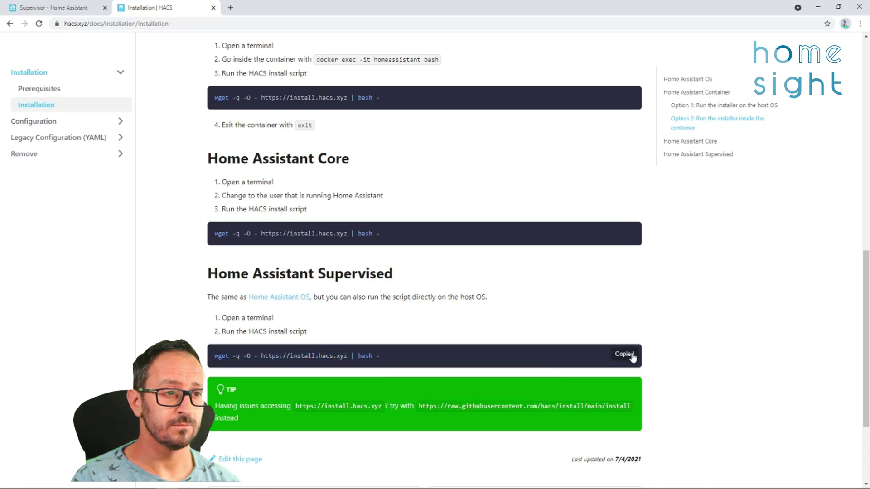
left_click(54, 7)
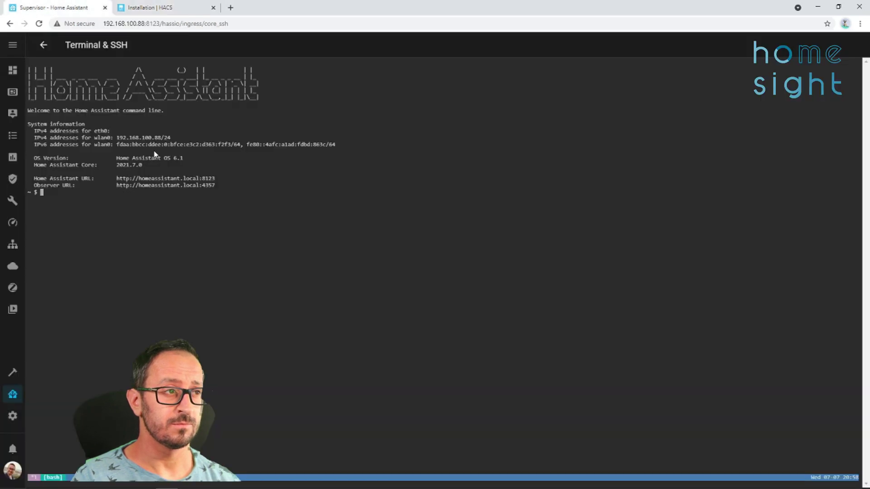
Paste and run the HACS wget install command, then highlight the restart reminder
right_click(95, 200)
left_click(125, 271)
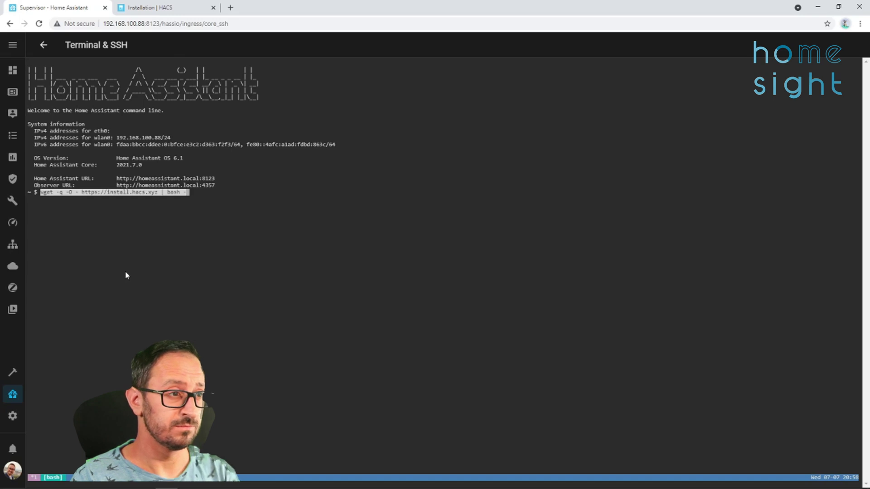
key("Return")
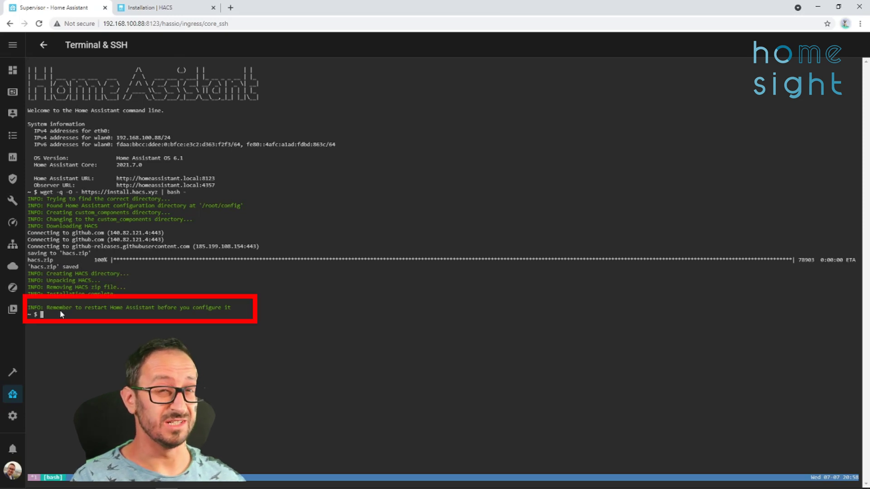
left_click_drag(46, 309, 230, 313)
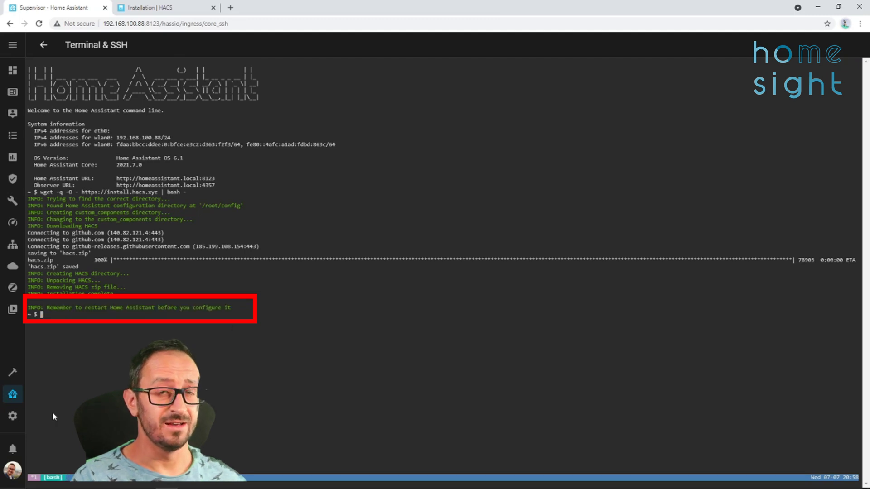
Check the configuration is valid in Server Controls
left_click(13, 415)
scroll(240, 388, "down", 7)
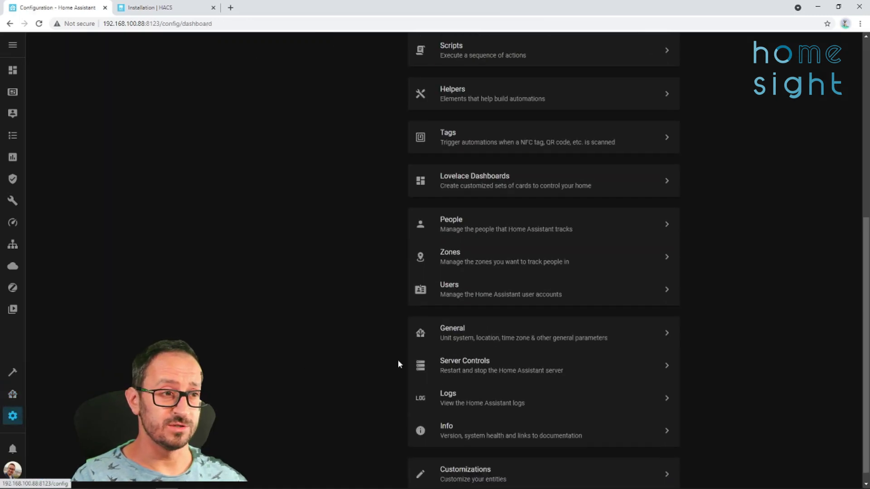
left_click(484, 376)
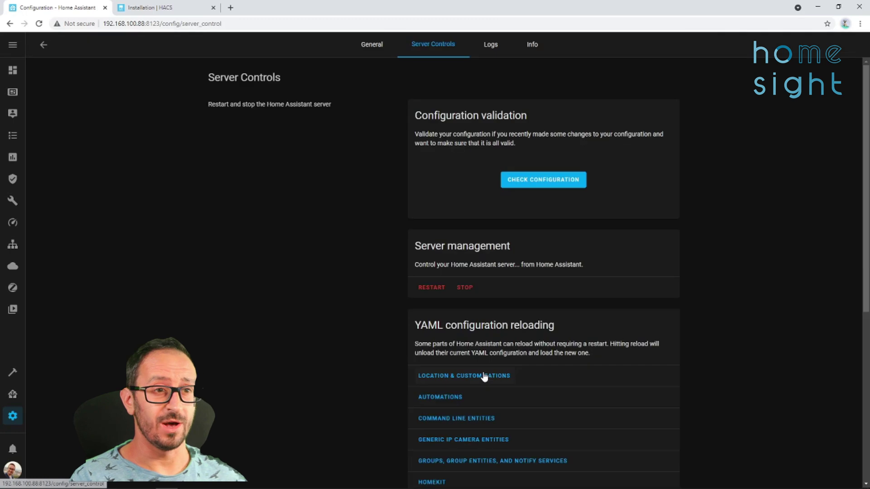
left_click(557, 183)
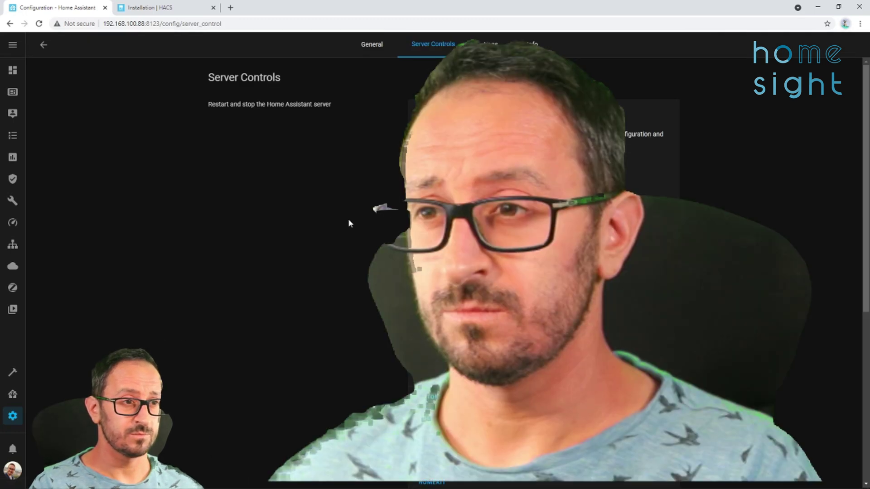
Restart the Home Assistant server and return to the Overview dashboard
left_click(432, 397)
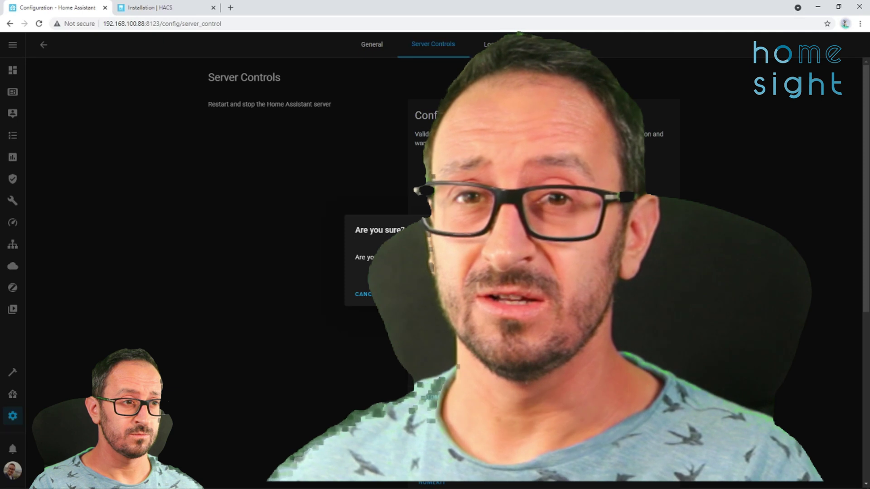
left_click(362, 294)
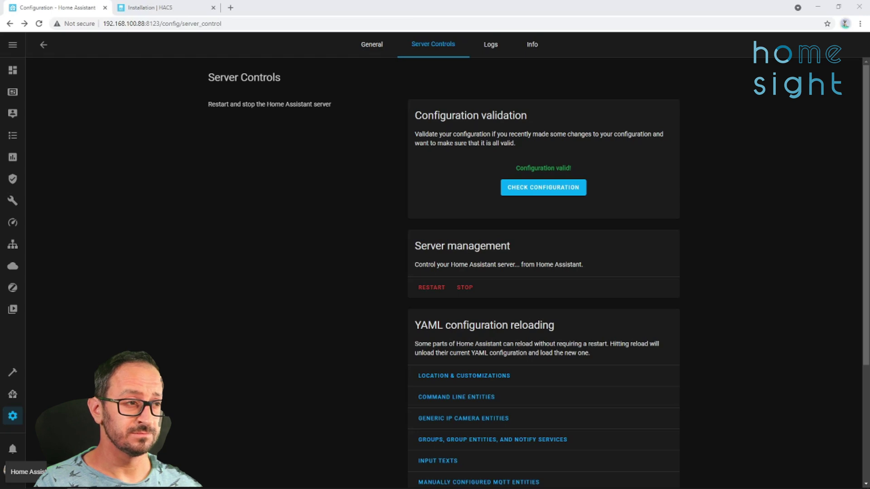
left_click(13, 93)
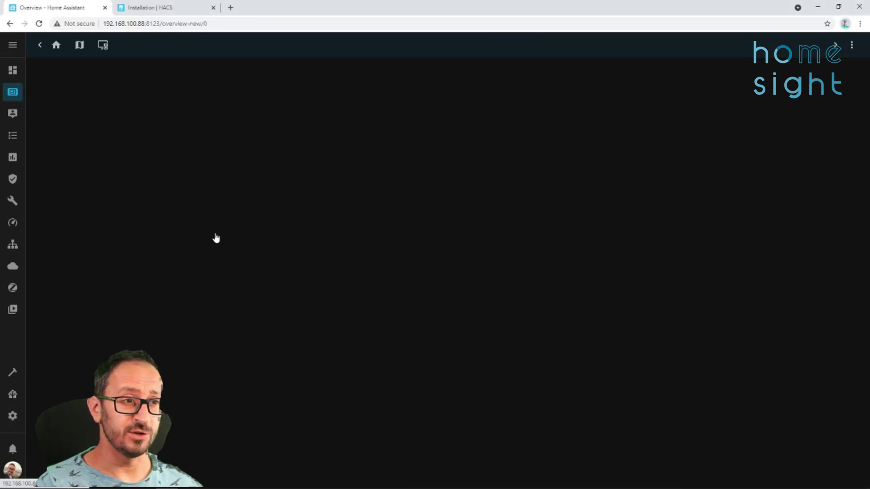
Start adding the HACS integration from the Integrations page
left_click(13, 416)
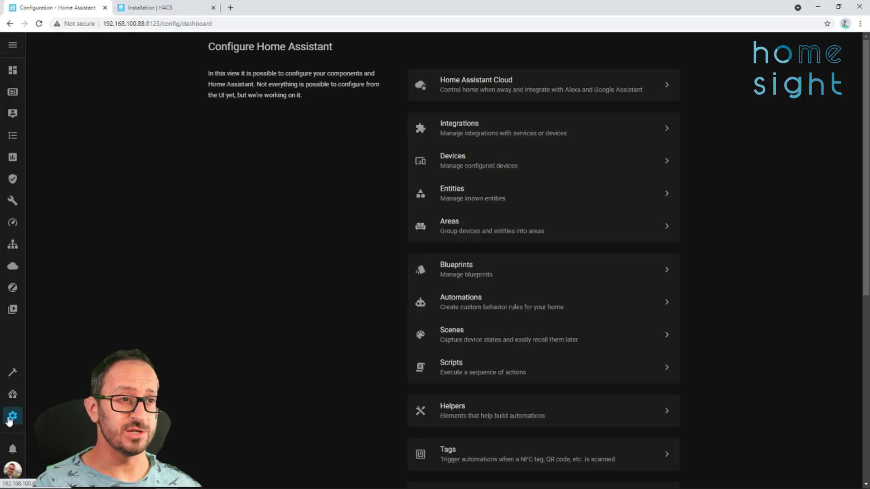
left_click(517, 131)
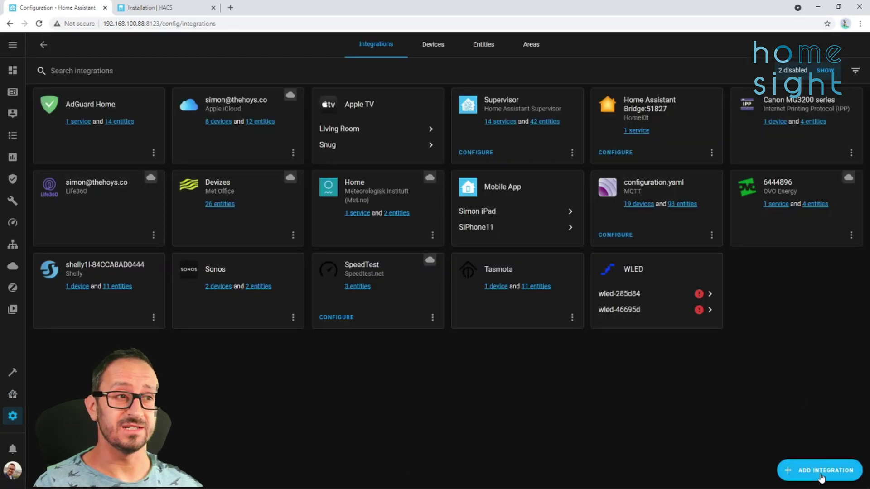
left_click(821, 471)
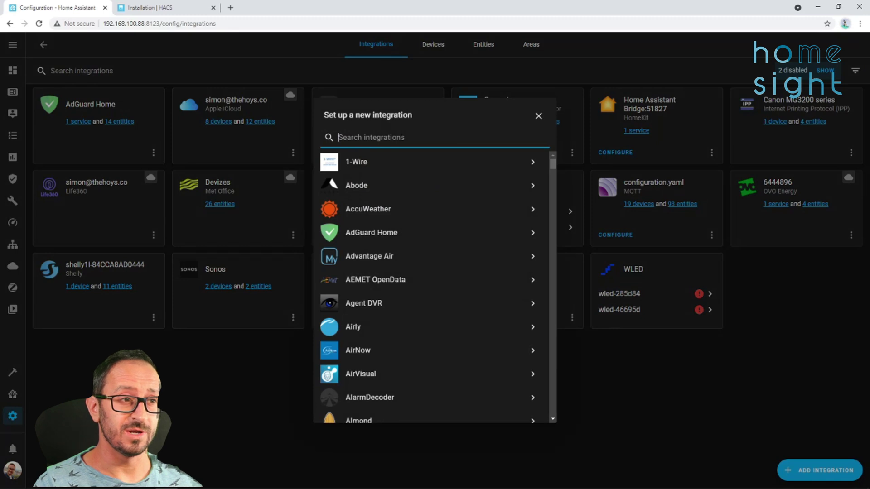
type("HACS")
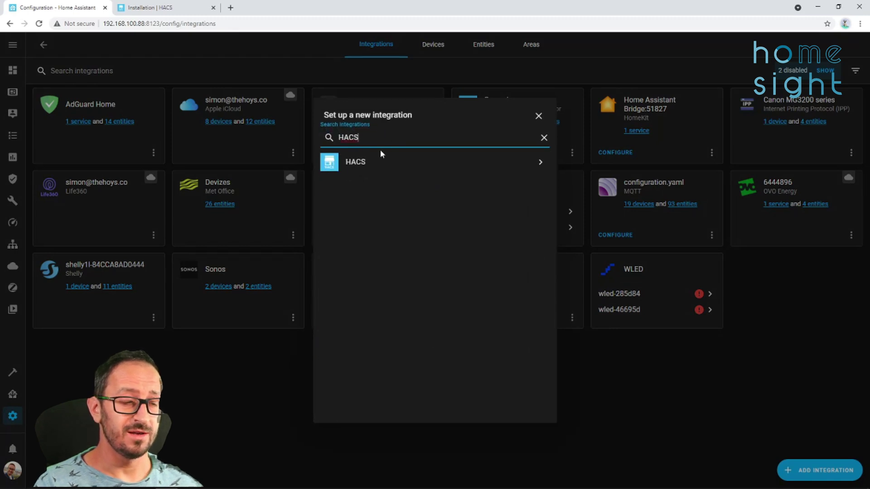
left_click(369, 169)
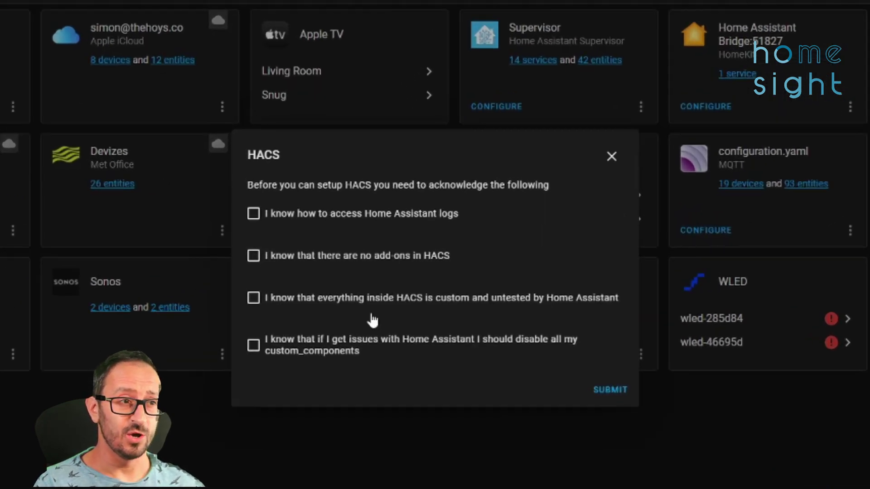
Tick all four HACS acknowledgements: logs access, no add-ons, untested custom content, disabling components
left_click(254, 213)
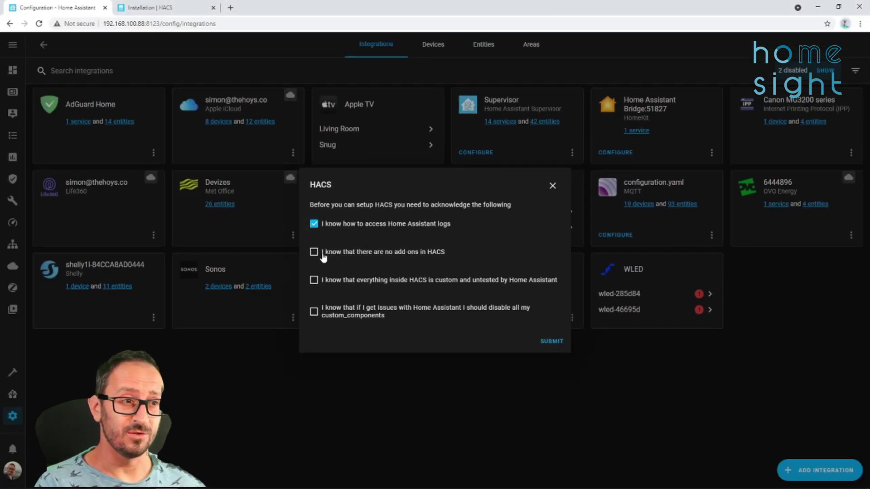
left_click(316, 253)
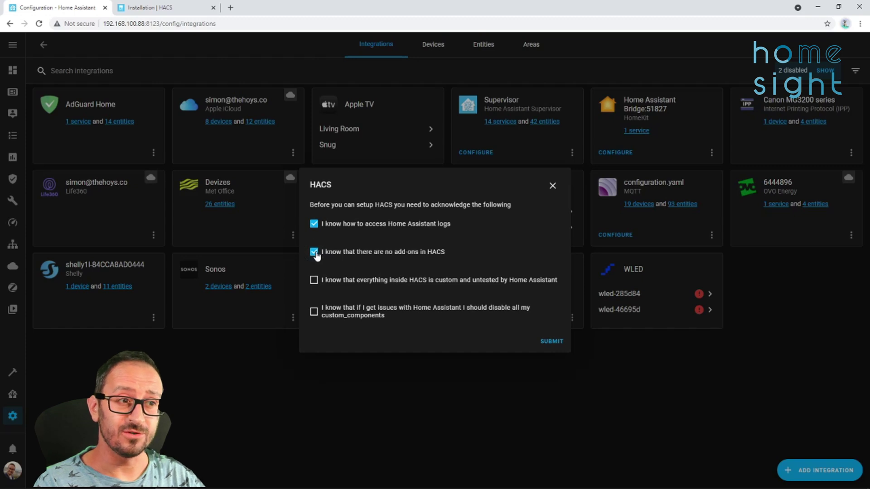
left_click(314, 280)
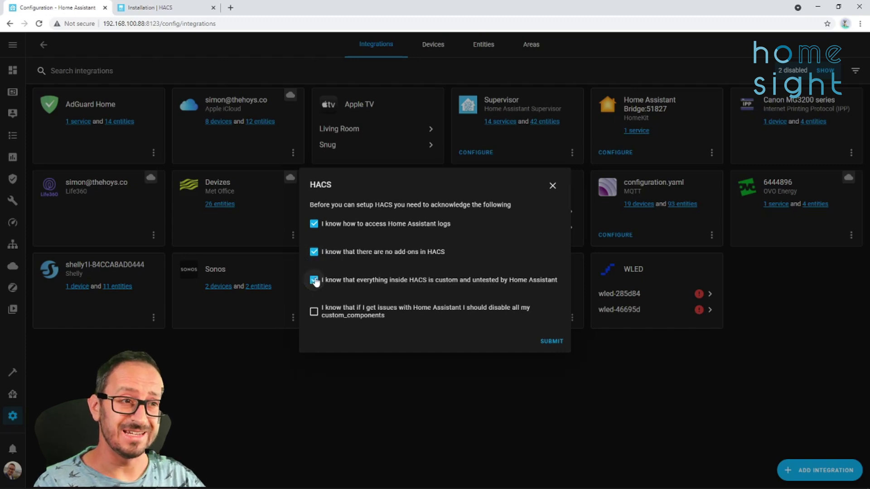
left_click(314, 313)
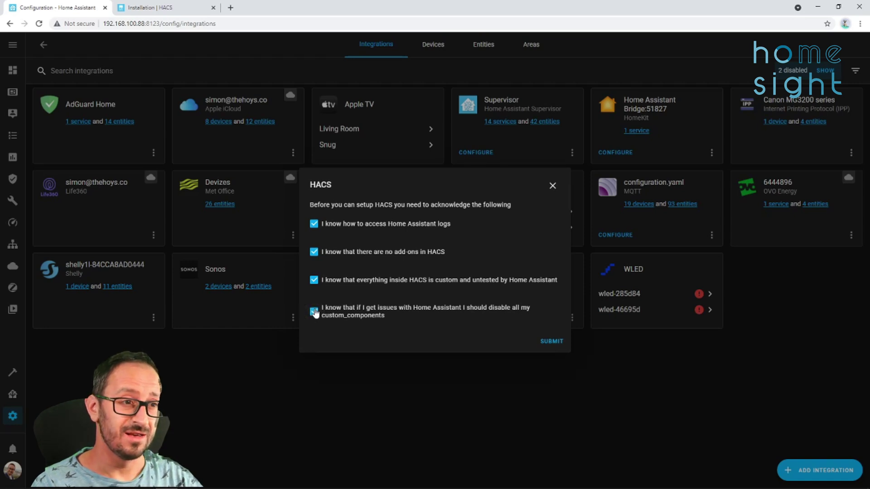
Submit the HACS acknowledgements and open the GitHub device link in a new tab
left_click(544, 343)
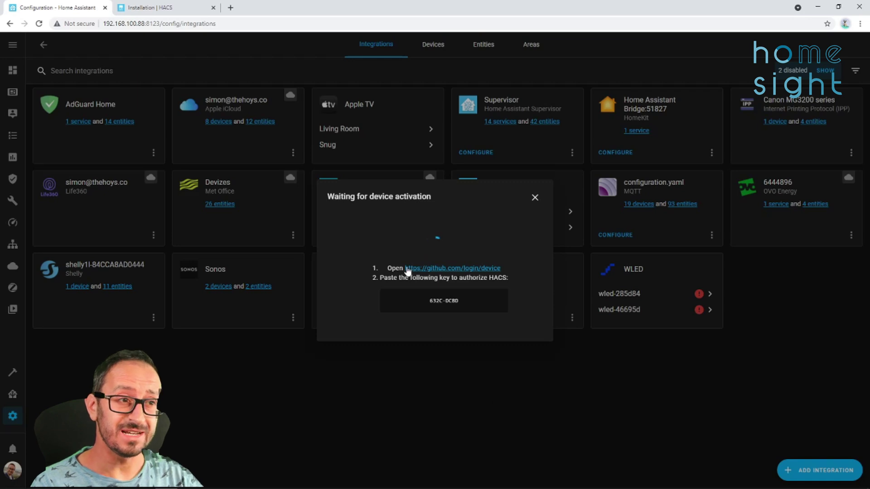
right_click(428, 271)
left_click(446, 276)
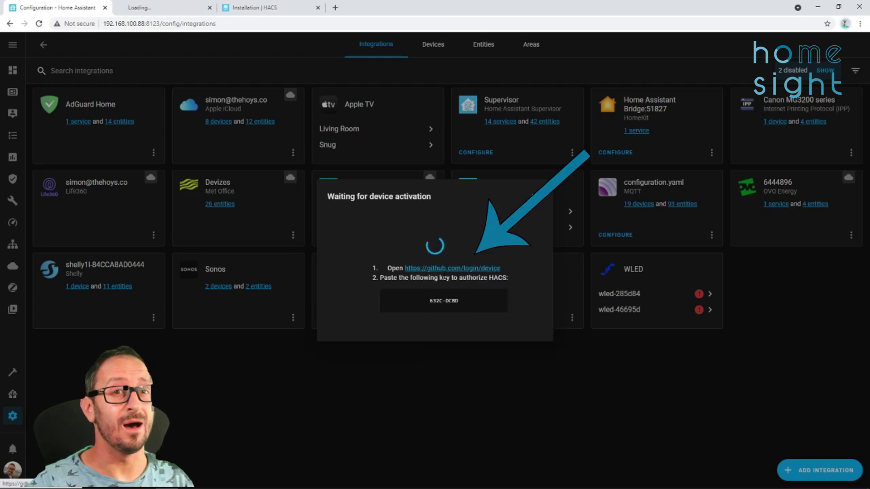
left_click(158, 9)
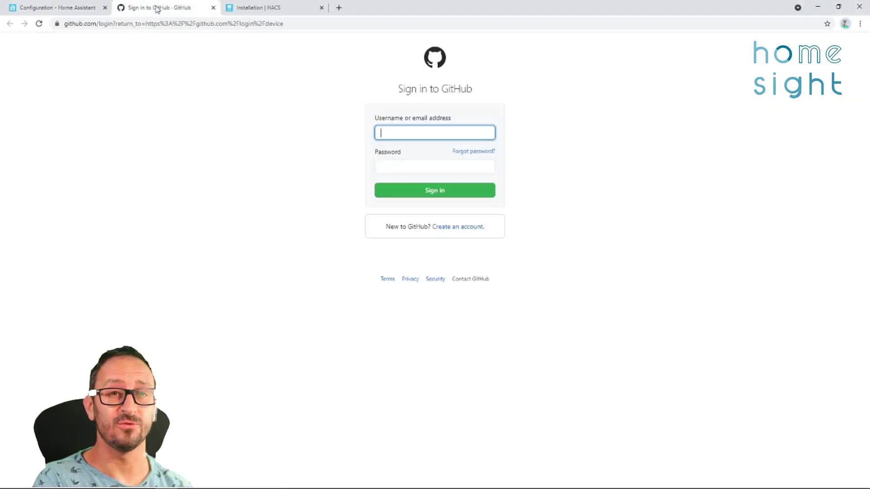
Fill in the GitHub signup with an email address, password and username, declining emails
left_click(460, 227)
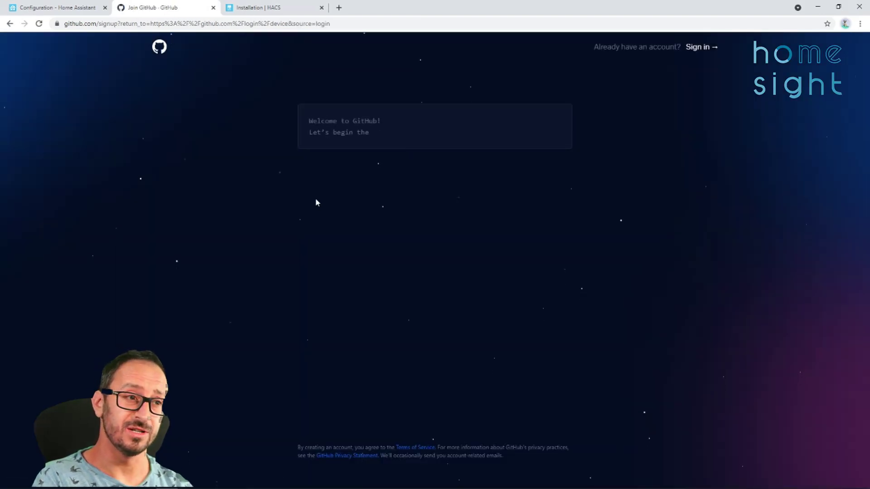
key("Return")
type("*********")
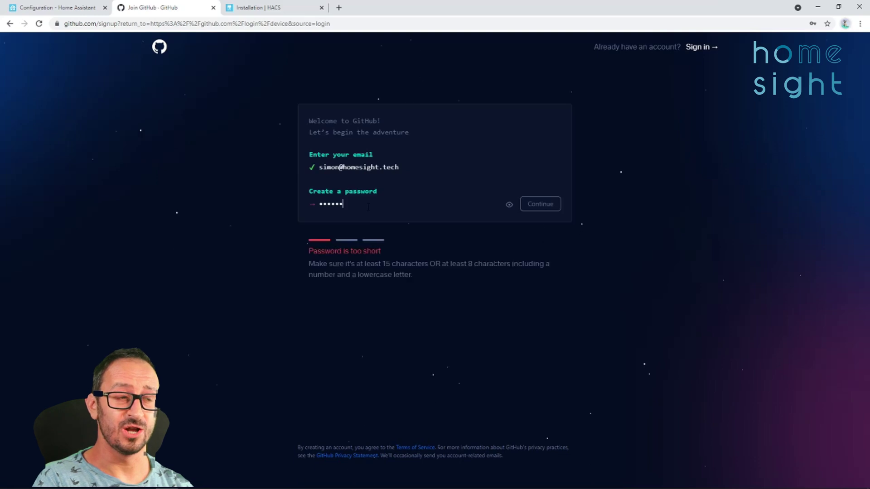
left_click(554, 208)
type("Homesight-tech")
key("Return")
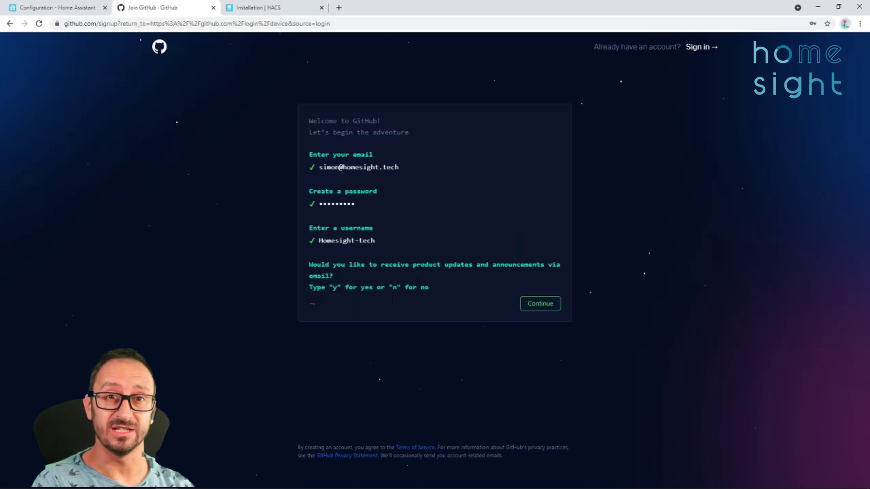
type("n")
key("Return")
Solve the verification puzzle, create the account, enter the email code and skip personalization
left_click(453, 295)
left_click(399, 335)
left_click(382, 351)
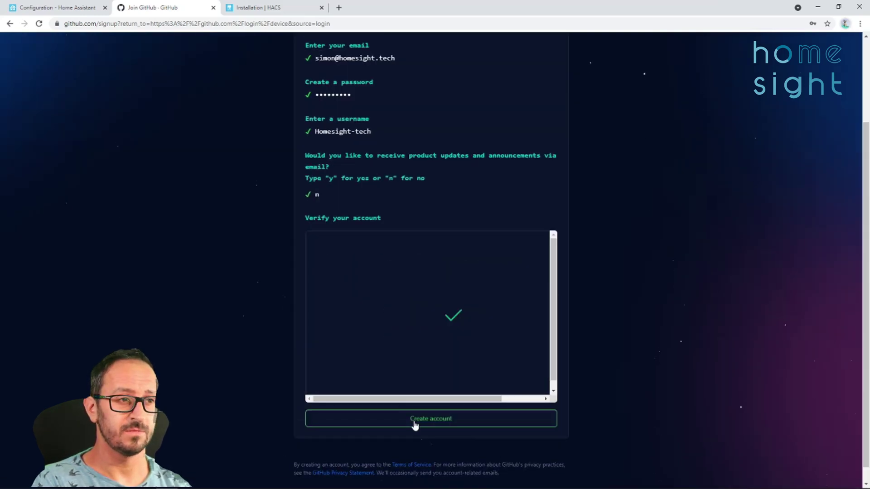
left_click(414, 424)
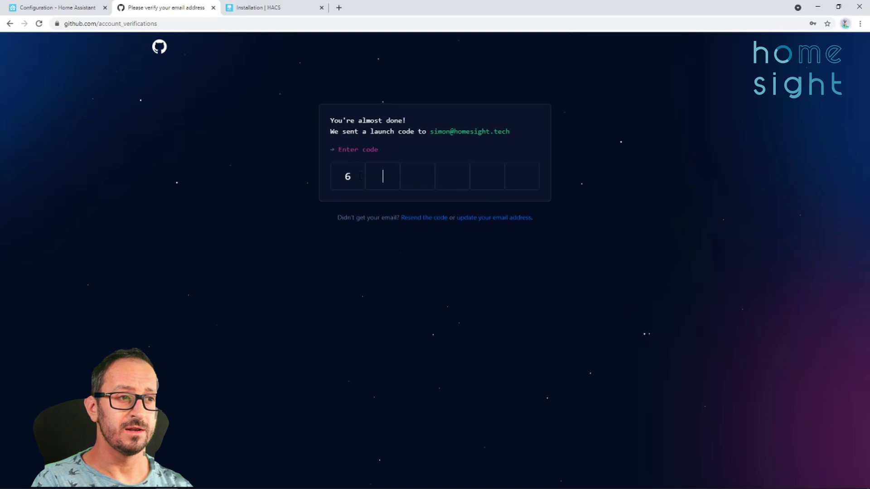
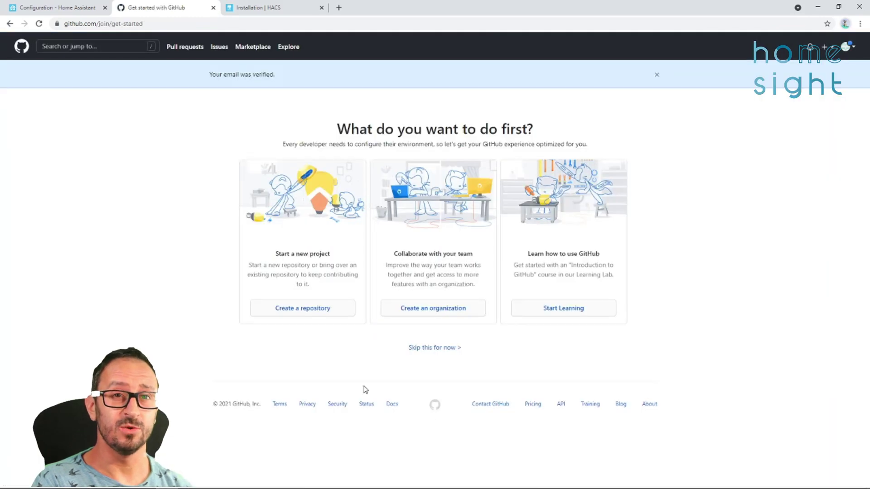
left_click(438, 350)
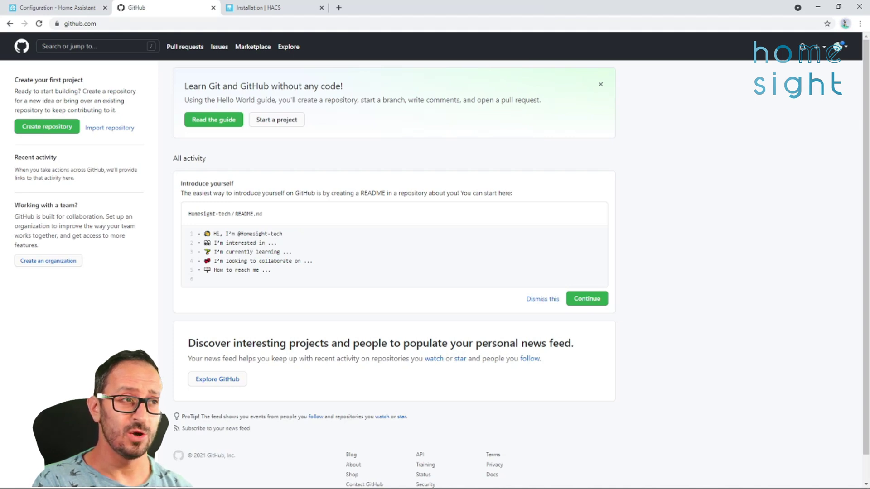
Copy the HACS device key and open the GitHub device activation page
left_click(63, 7)
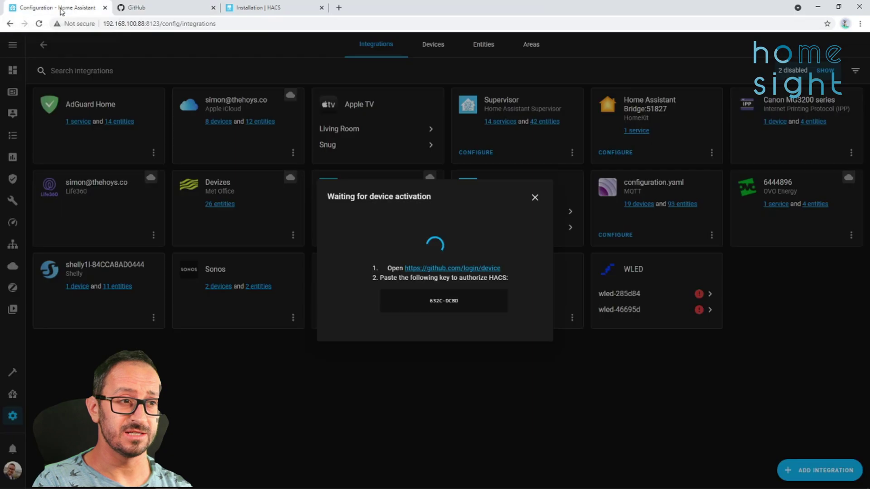
right_click(429, 301)
left_click(447, 306)
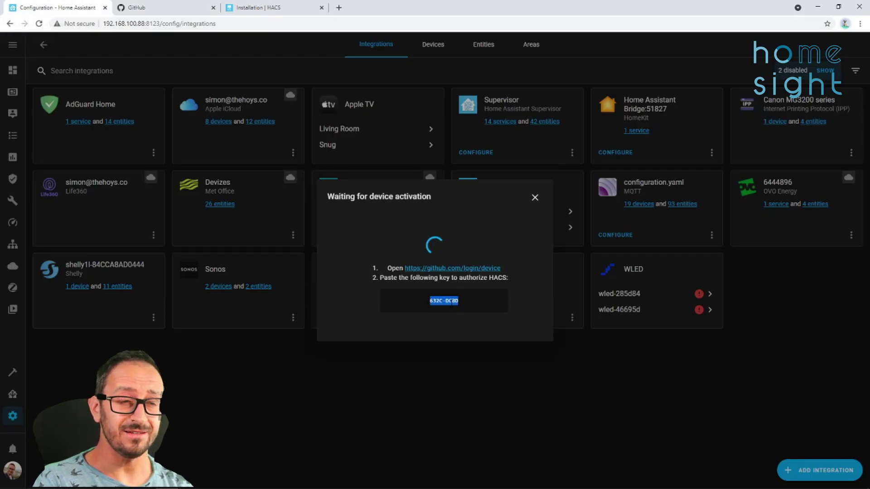
right_click(461, 272)
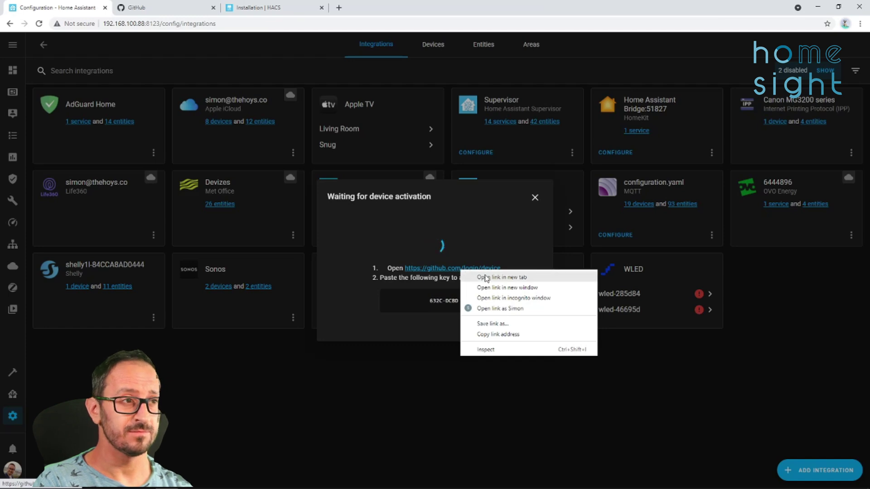
left_click(480, 277)
left_click(277, 10)
Paste the device key, continue and authorize hacs for the GitHub account
left_click(355, 196)
key("ctrl+v")
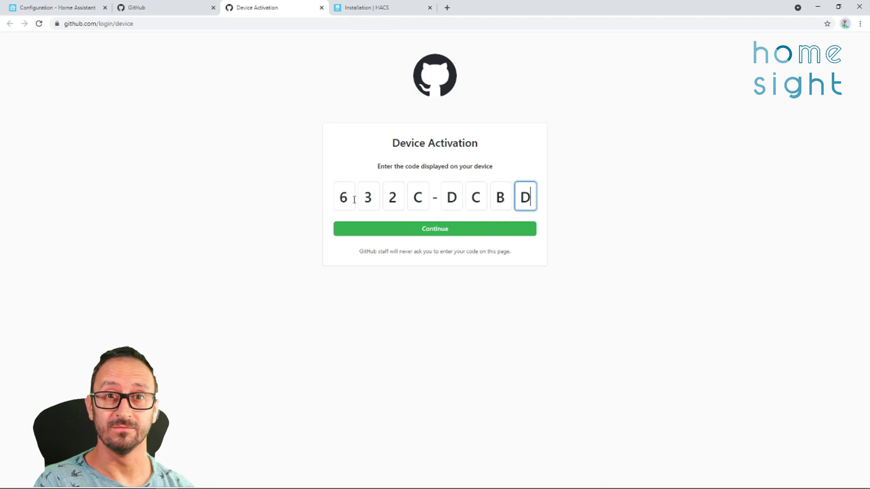
left_click(452, 230)
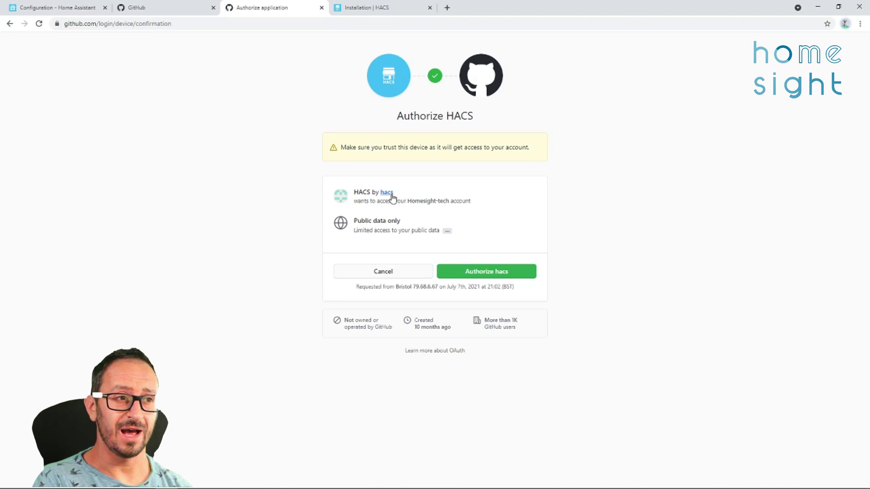
left_click(498, 272)
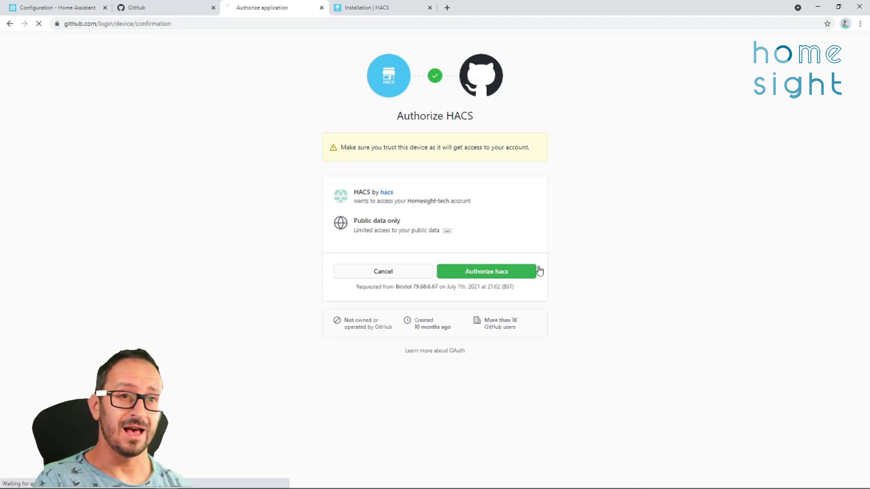
left_click(45, 8)
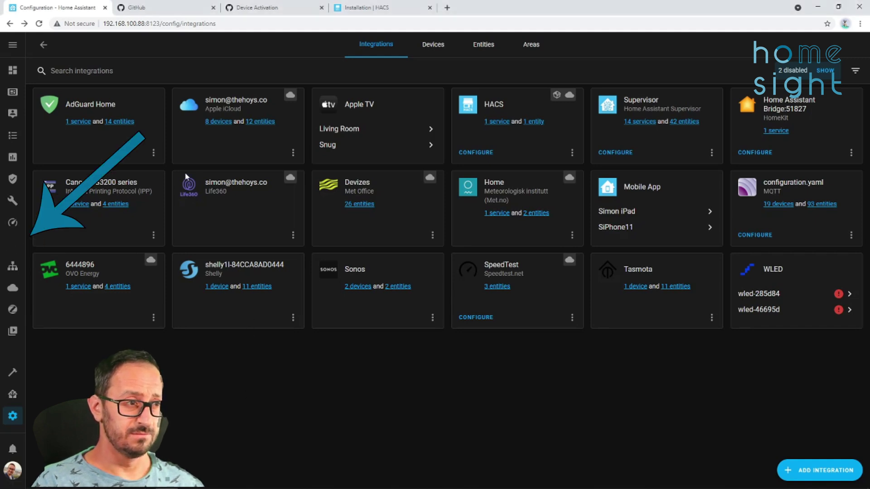
Reload integrations, close the GitHub and HACS docs tabs, and open HACS from the sidebar
key("F5")
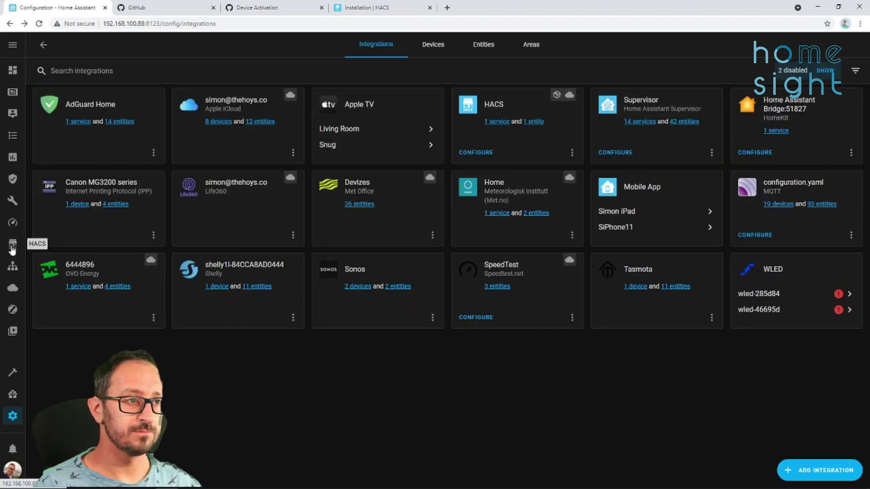
left_click(195, 8)
left_click(213, 8)
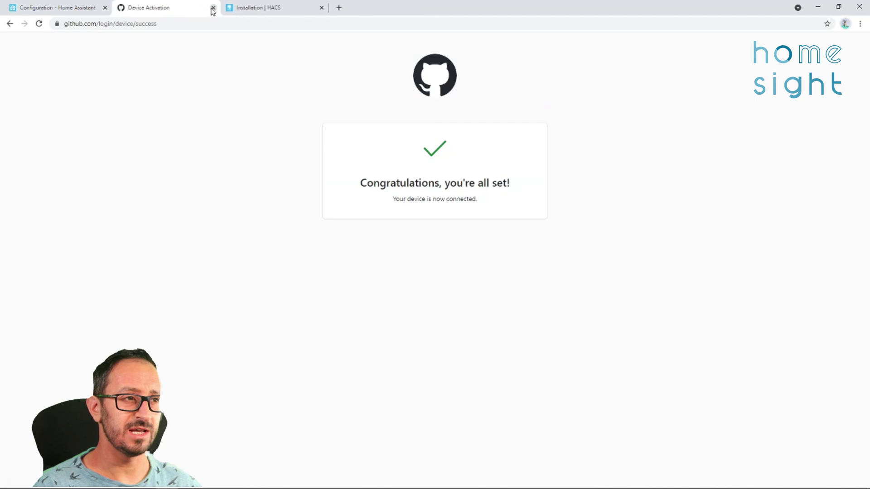
left_click(213, 7)
left_click(213, 8)
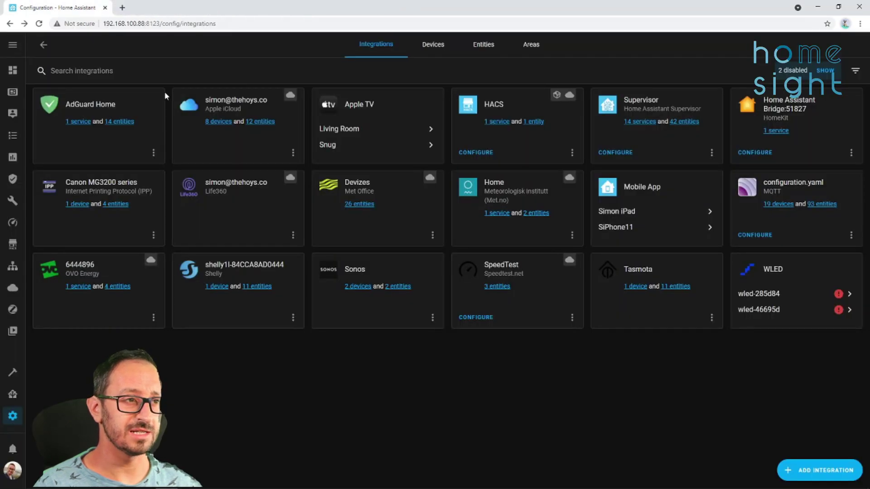
left_click(14, 247)
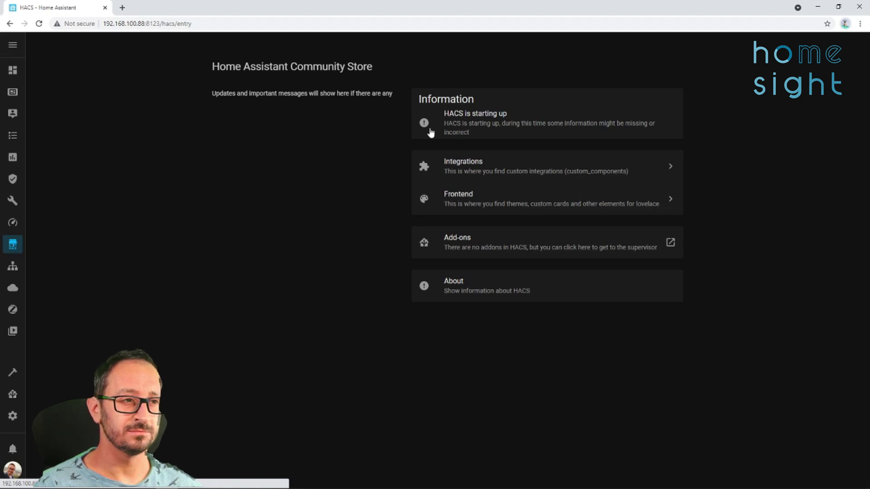
Open HACS Integrations and scroll through the Explore & Add Repositories list ranked by stars
left_click(468, 174)
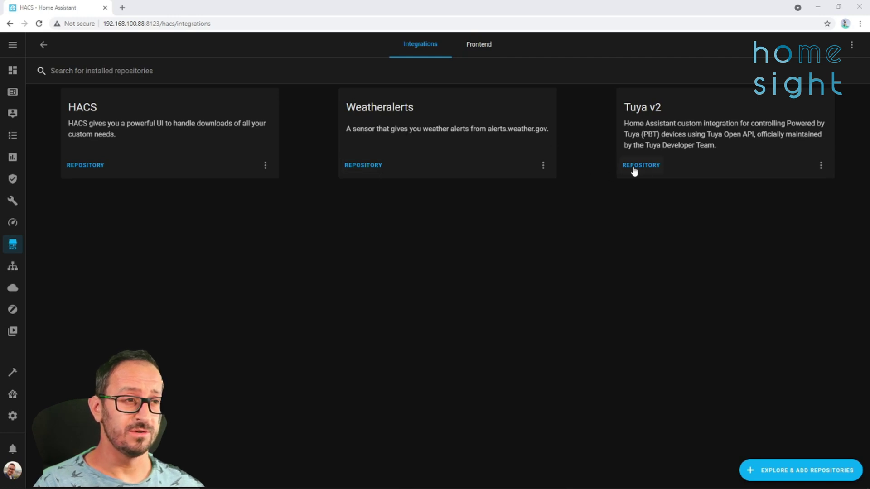
left_click(819, 472)
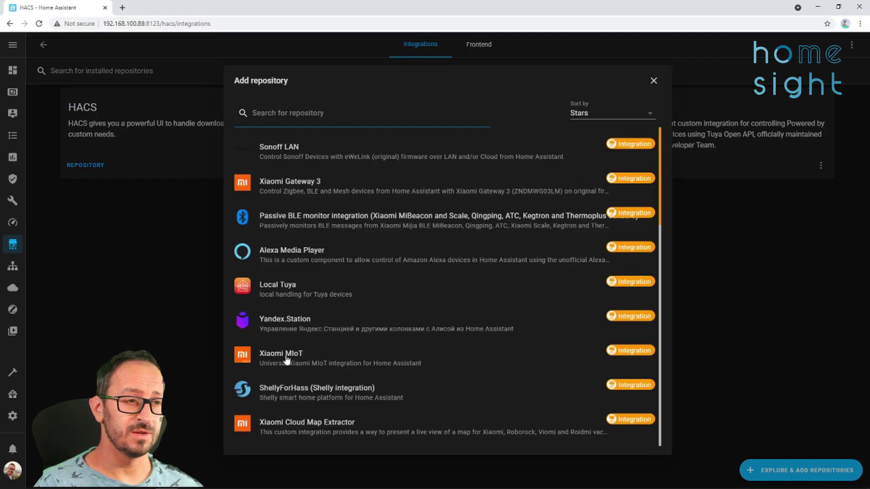
scroll(339, 362, "down", 2)
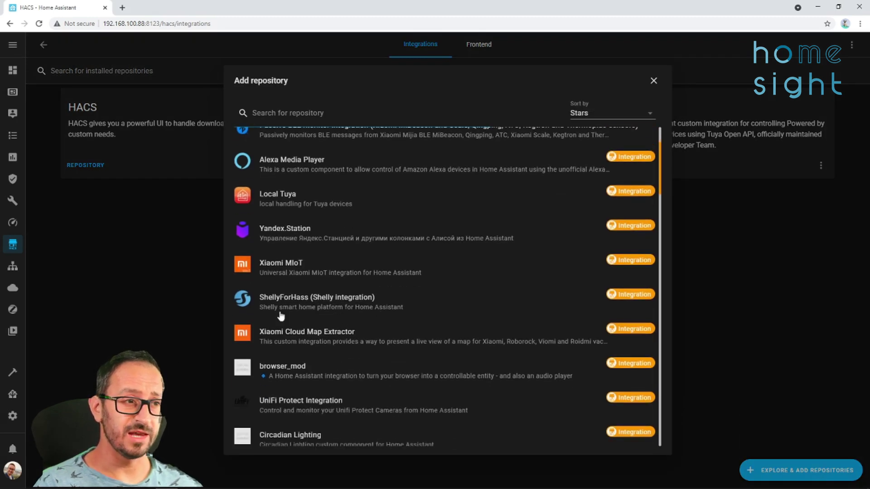
scroll(355, 337, "down", 6)
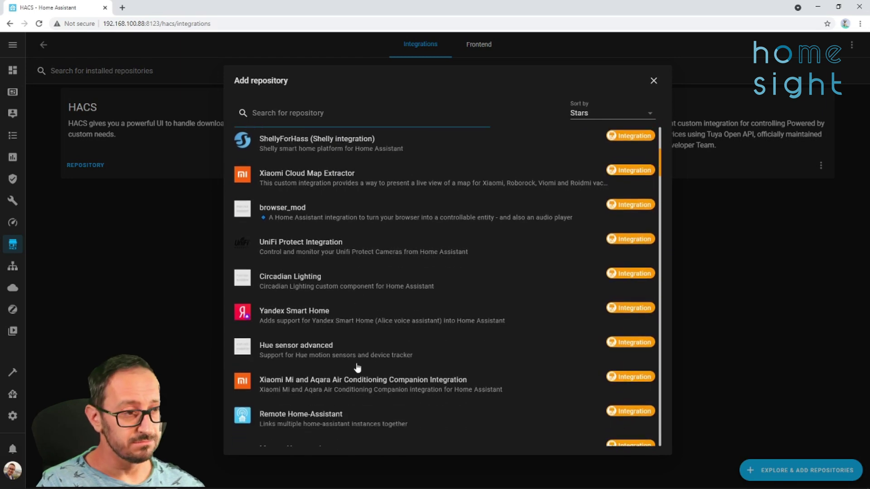
scroll(357, 367, "down", 1)
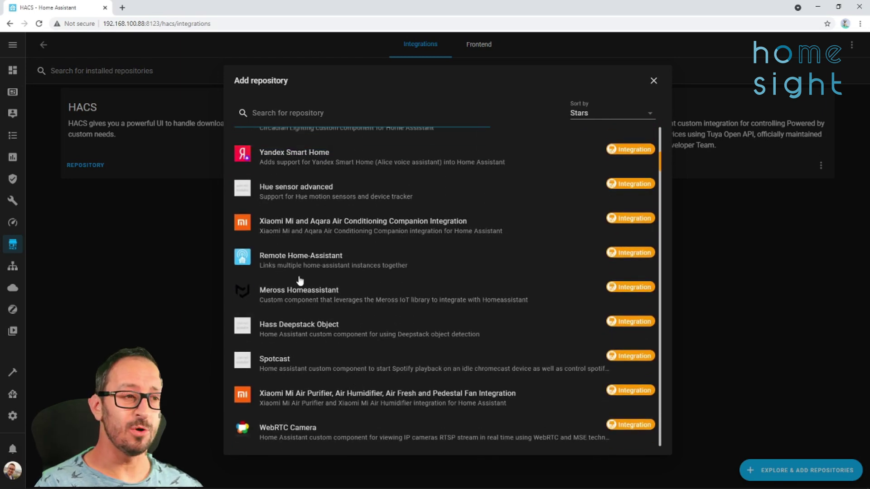
scroll(380, 352, "down", 4)
scroll(380, 352, "down", 2)
scroll(379, 352, "down", 5)
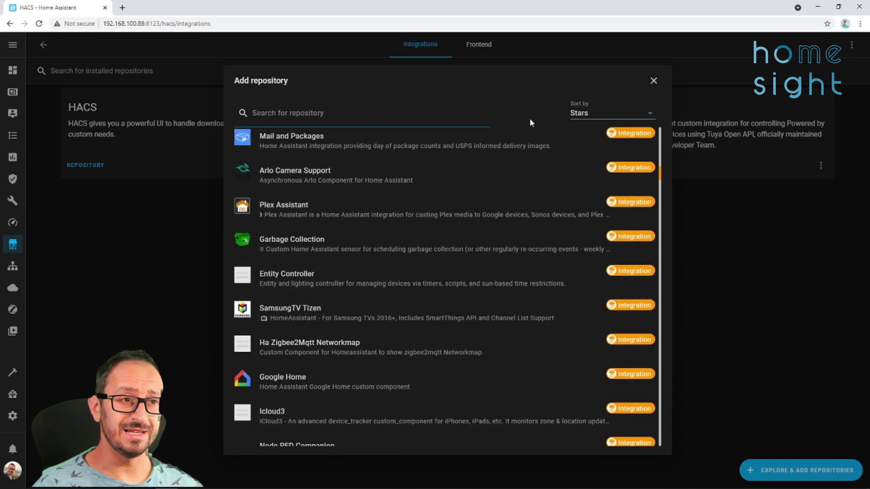
left_click(595, 121)
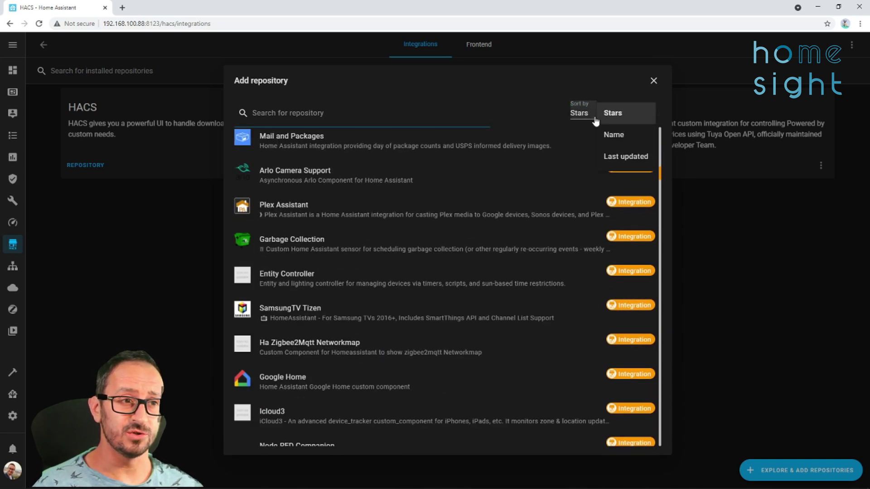
left_click(626, 135)
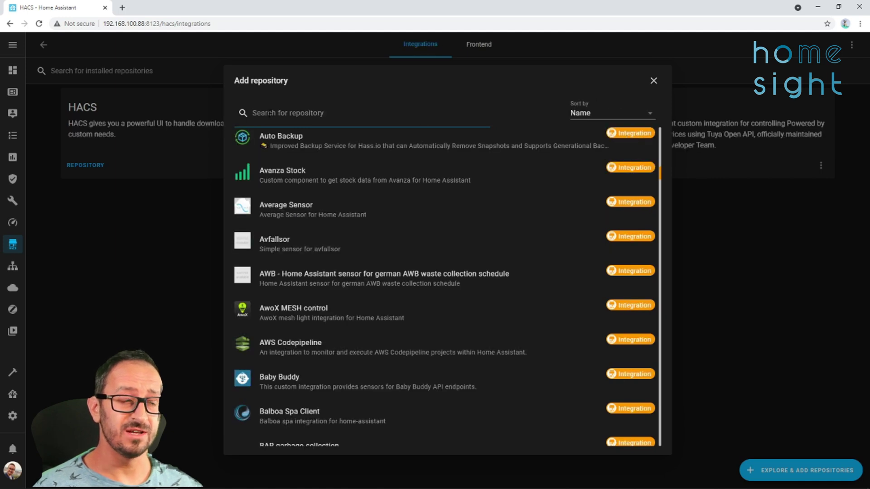
type("mits")
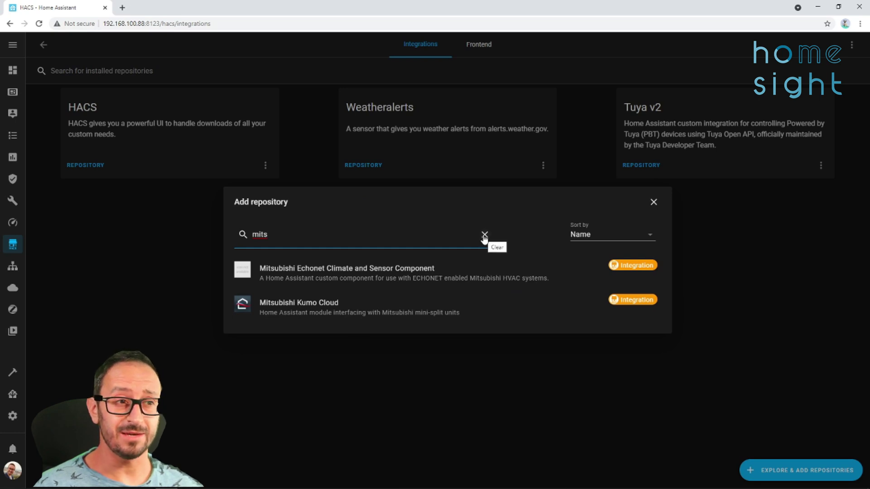
left_click(483, 235)
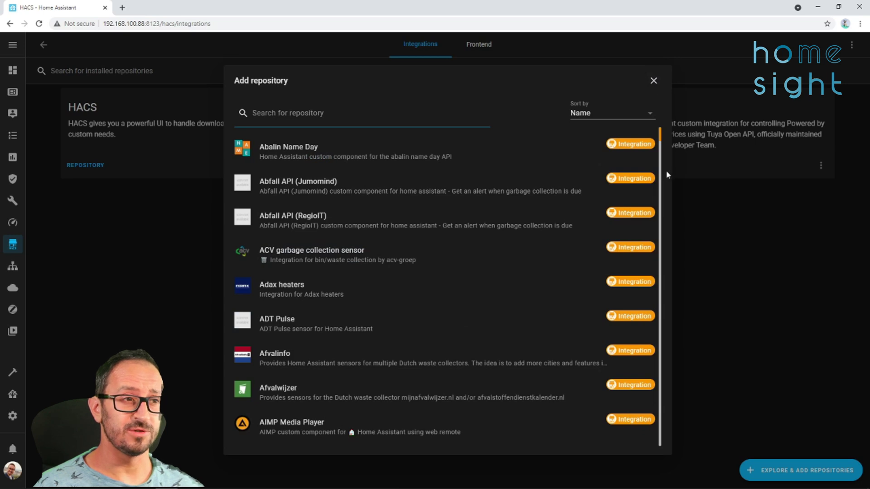
left_click_drag(661, 133, 665, 199)
scroll(412, 298, "down", 1)
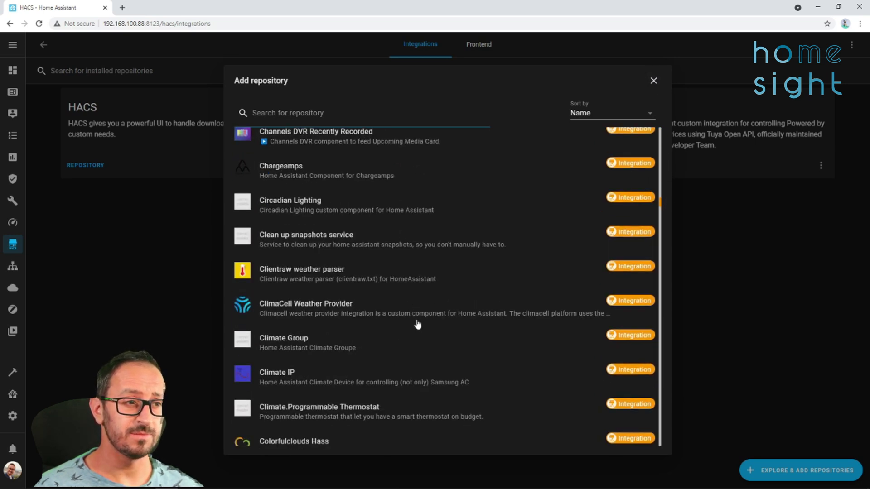
scroll(290, 376, "down", 1)
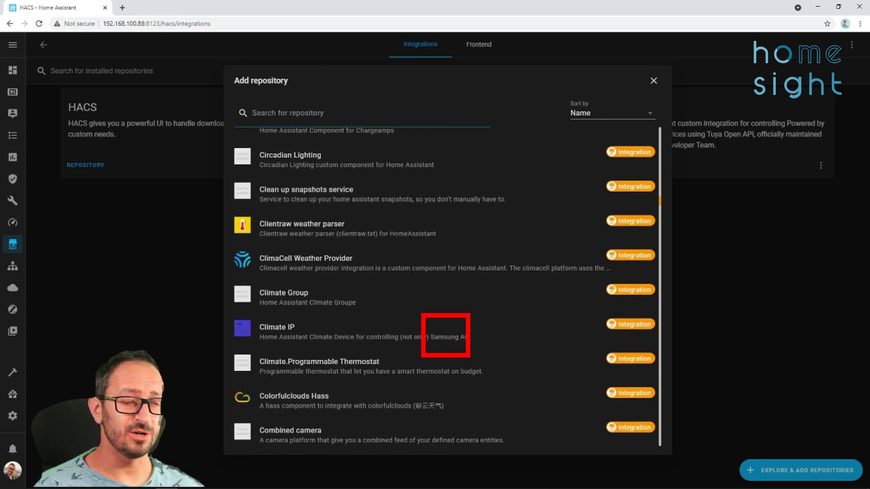
left_click(316, 116)
type("samsung")
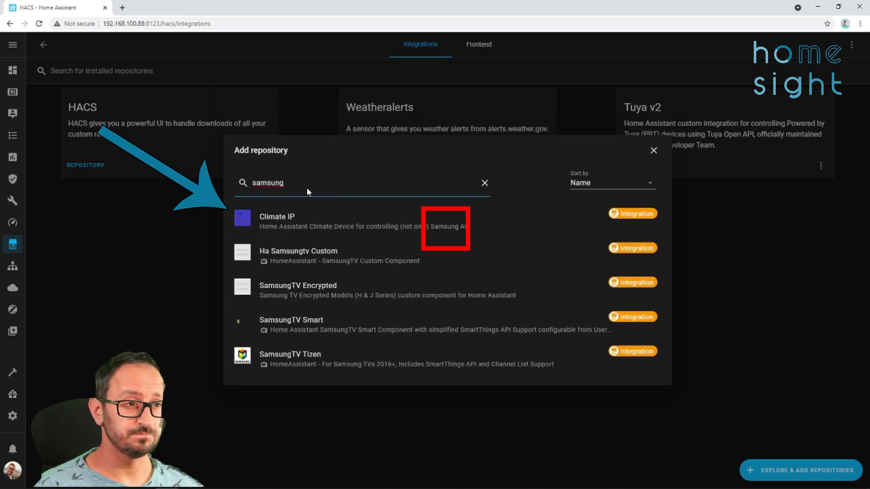
left_click(484, 183)
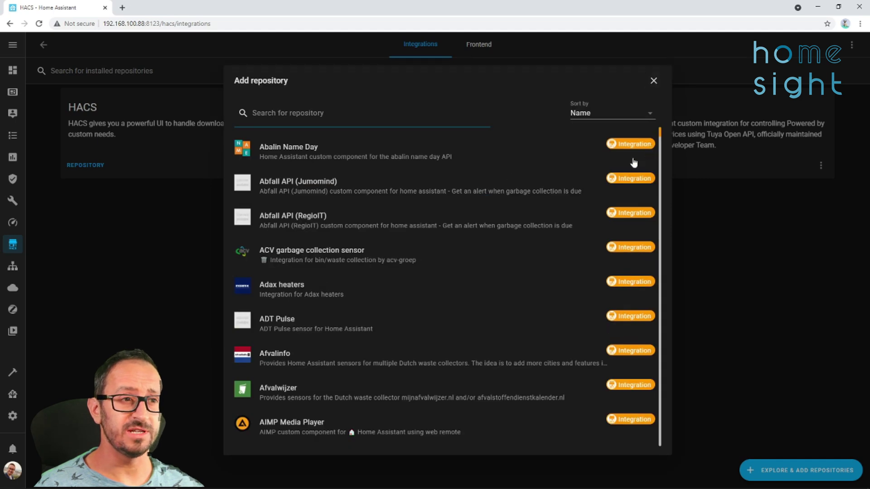
left_click(611, 113)
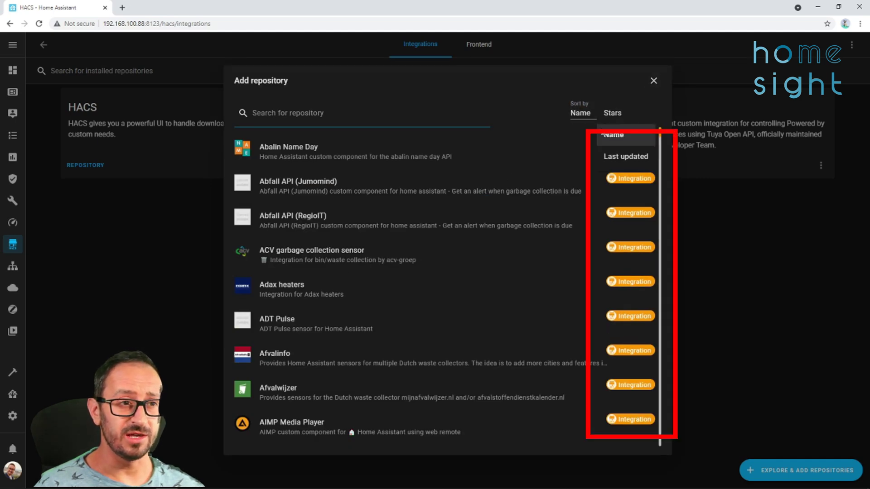
left_click(612, 226)
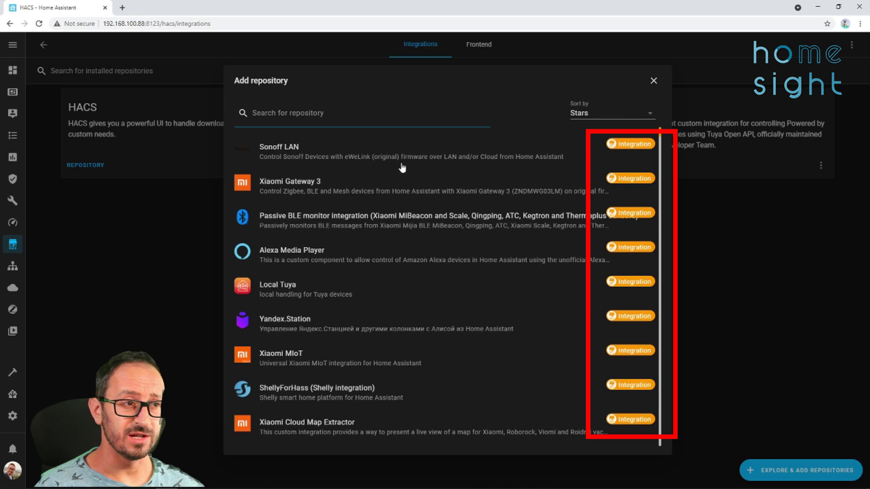
scroll(422, 192, "down", 1)
scroll(422, 192, "up", 1)
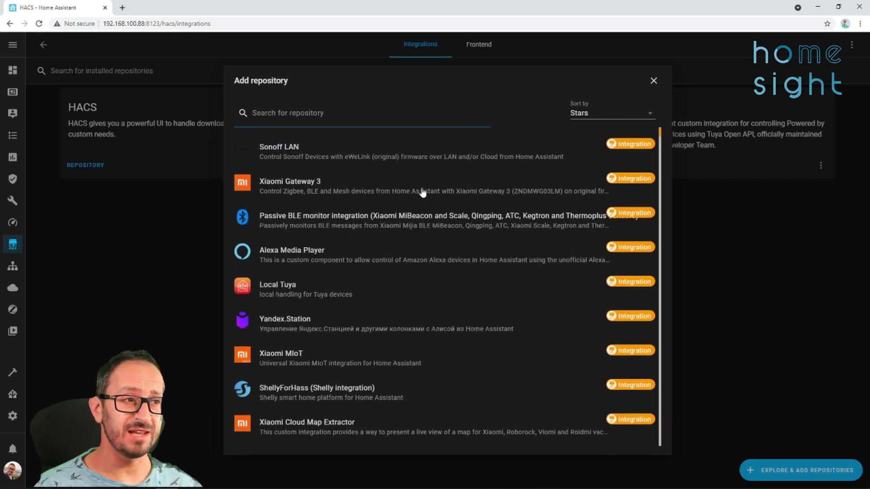
Open the Sonoff LAN repository details and read through its description
left_click(287, 158)
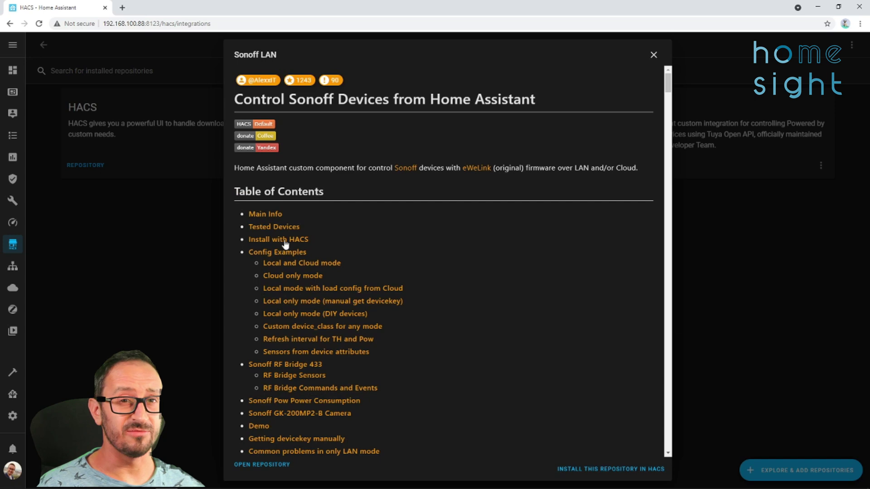
scroll(452, 417, "down", 1)
scroll(451, 417, "down", 7)
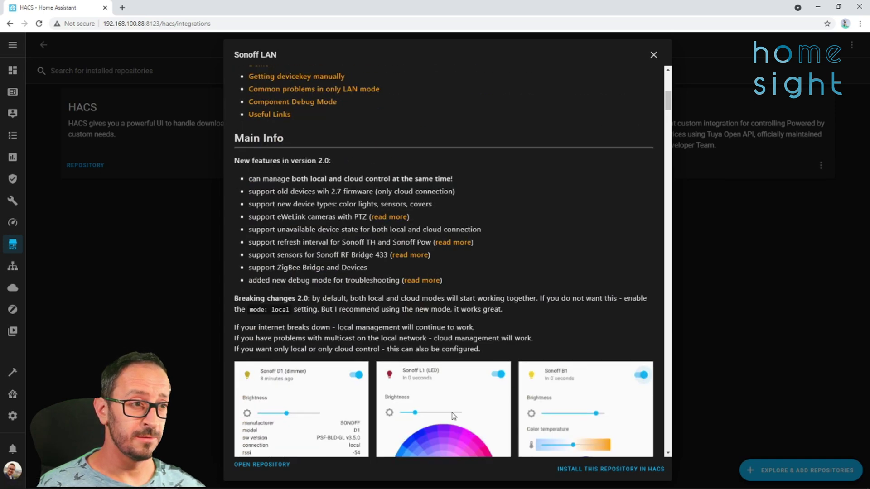
scroll(553, 396, "down", 4)
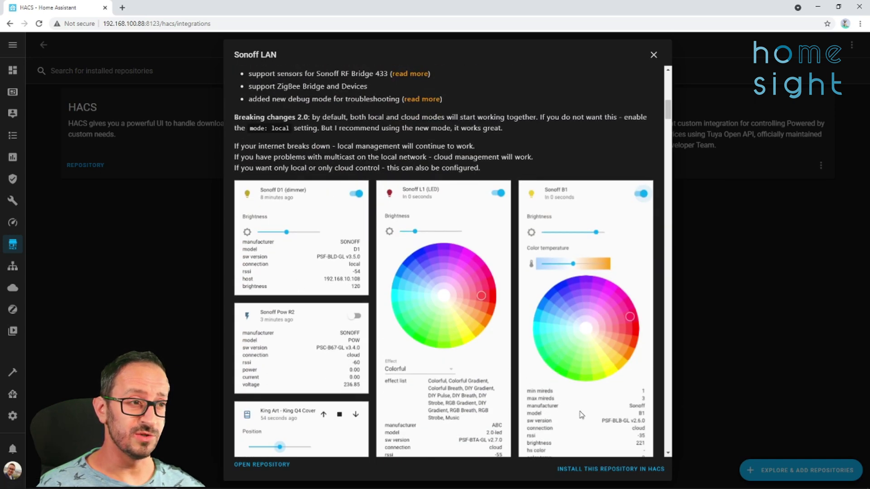
left_click_drag(668, 109, 668, 77)
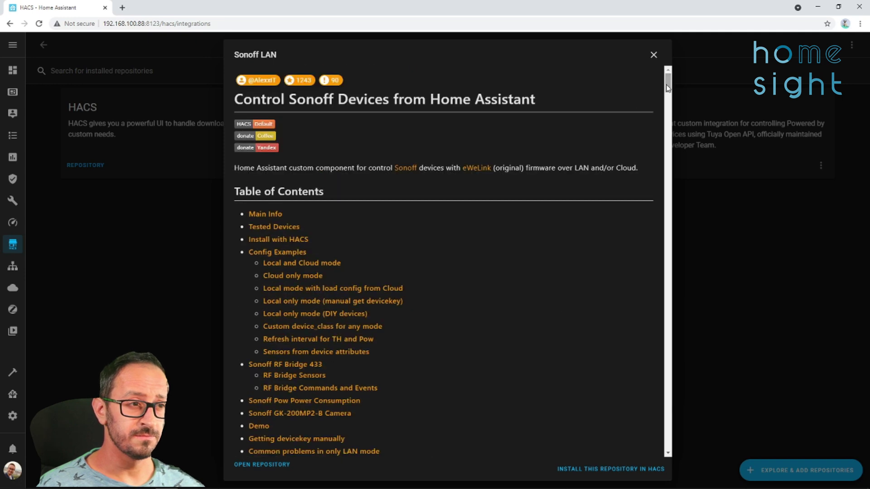
Install Sonoff LAN version v2.4.6 through HACS, then go to the Configuration page
left_click(572, 469)
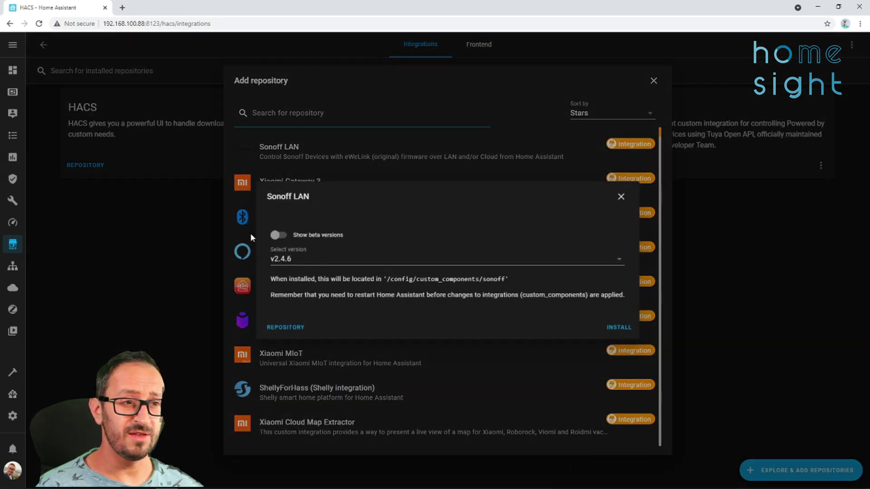
left_click(538, 263)
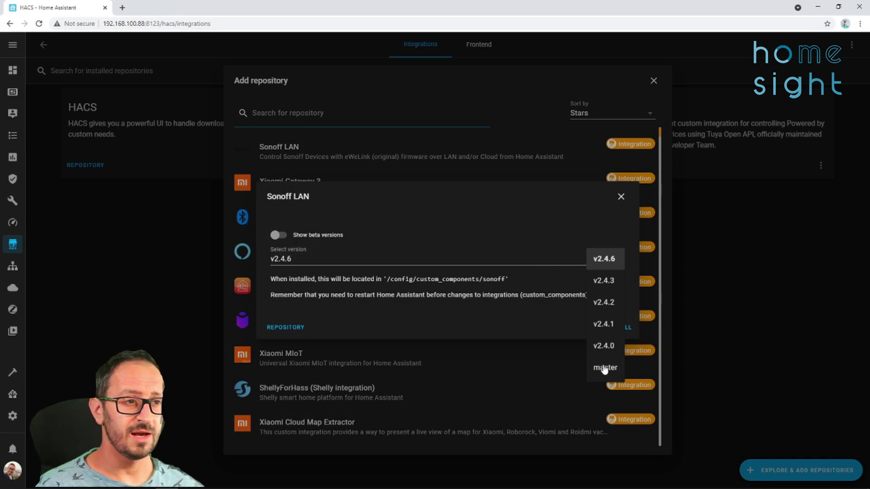
left_click(514, 275)
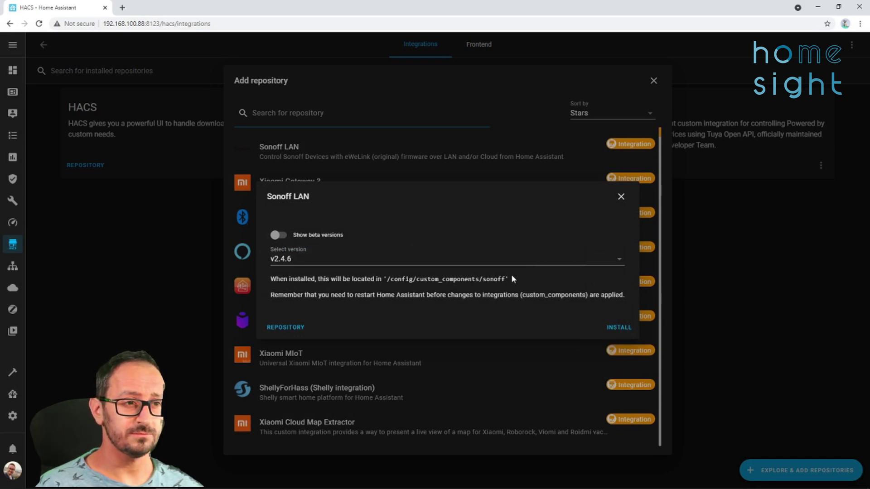
left_click(618, 330)
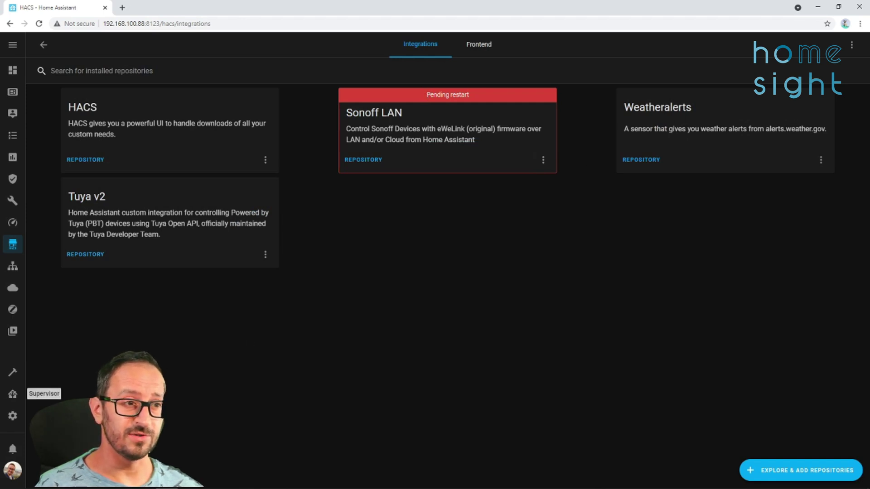
left_click(12, 417)
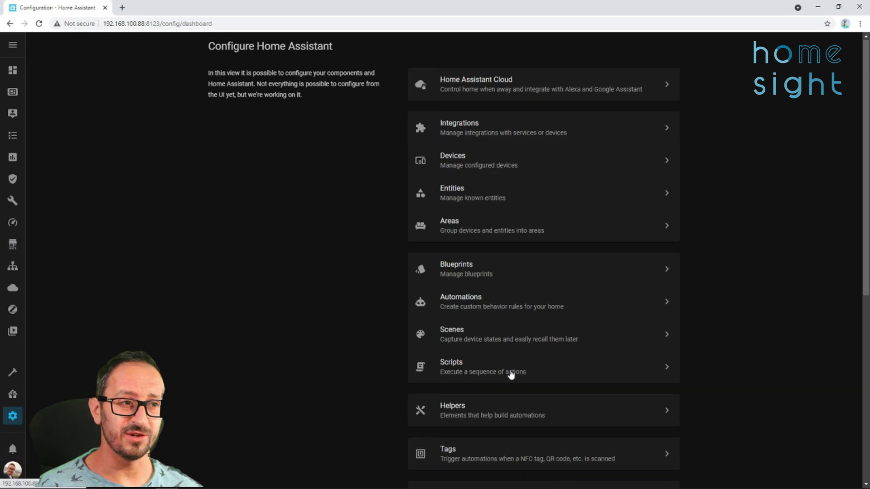
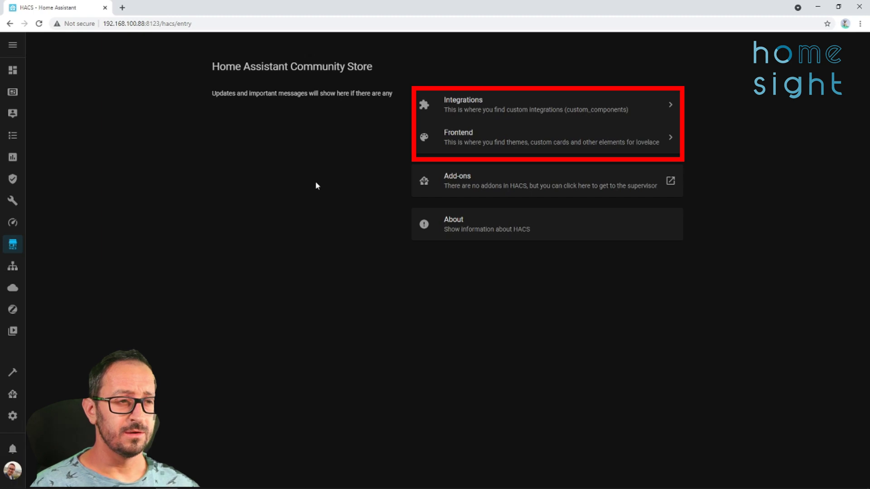
Show the installed integrations and open the Sonoff LAN repository information
left_click(476, 97)
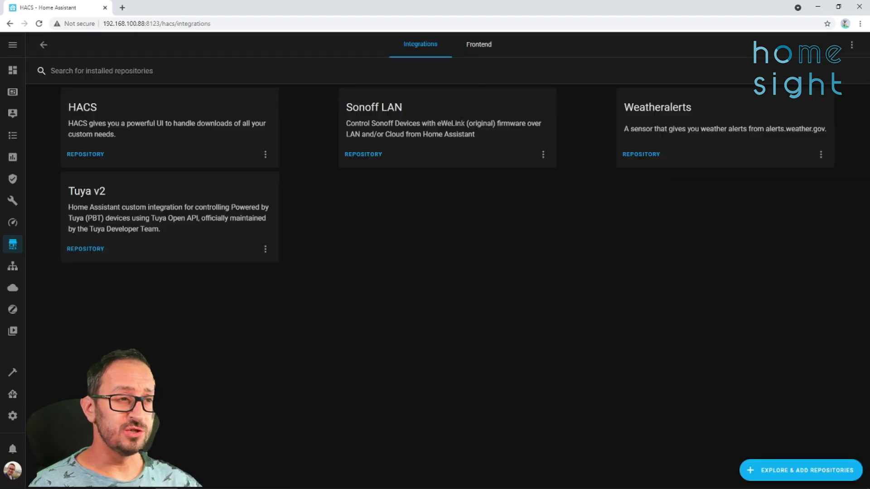
left_click(542, 155)
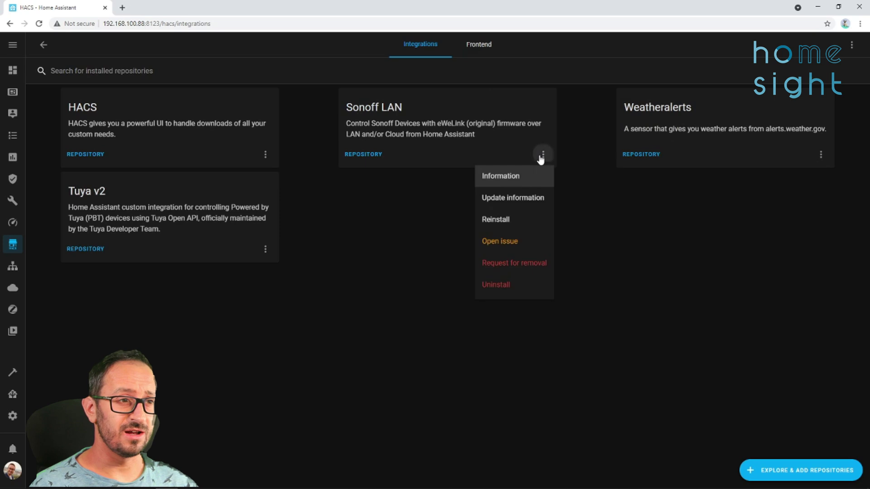
left_click(526, 178)
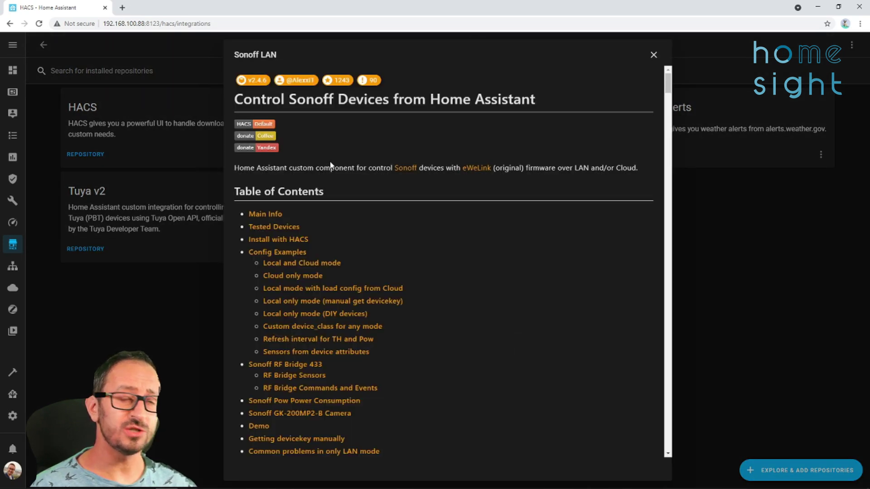
Read through the Sonoff LAN README, close it, and go to the Frontend repositories
scroll(287, 218, "down", 10)
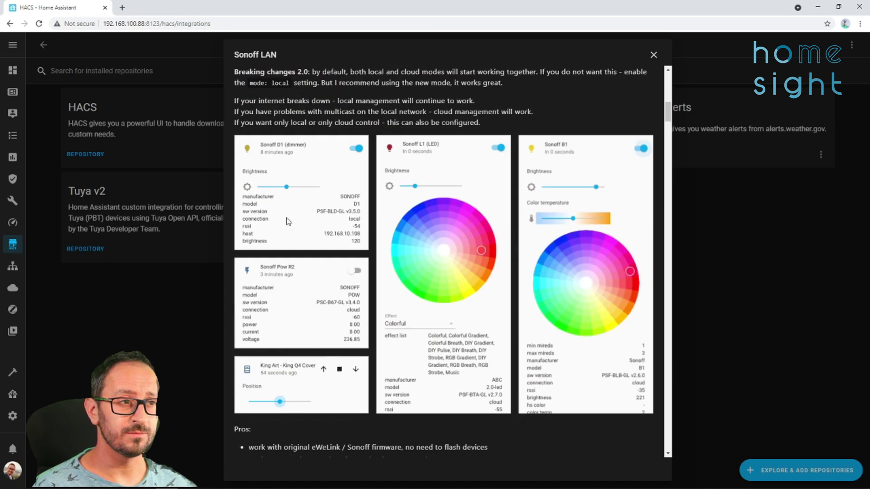
scroll(287, 222, "down", 10)
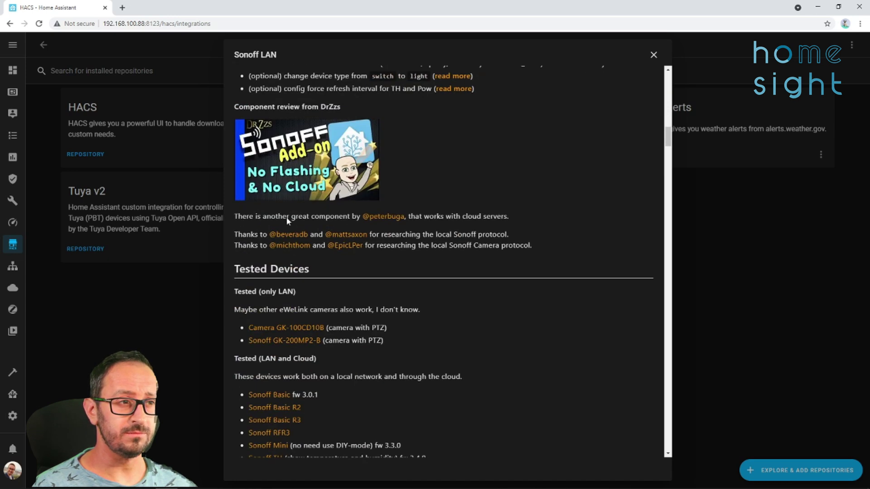
scroll(287, 220, "down", 5)
scroll(287, 221, "down", 15)
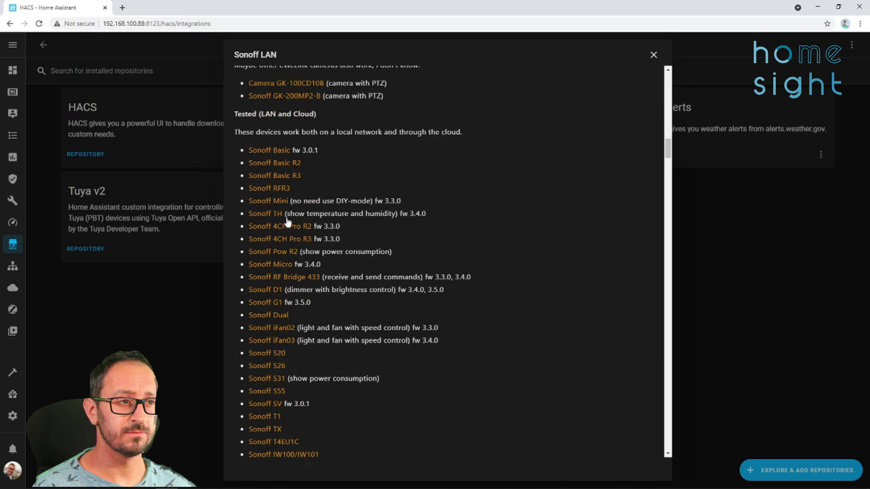
scroll(287, 221, "down", 4)
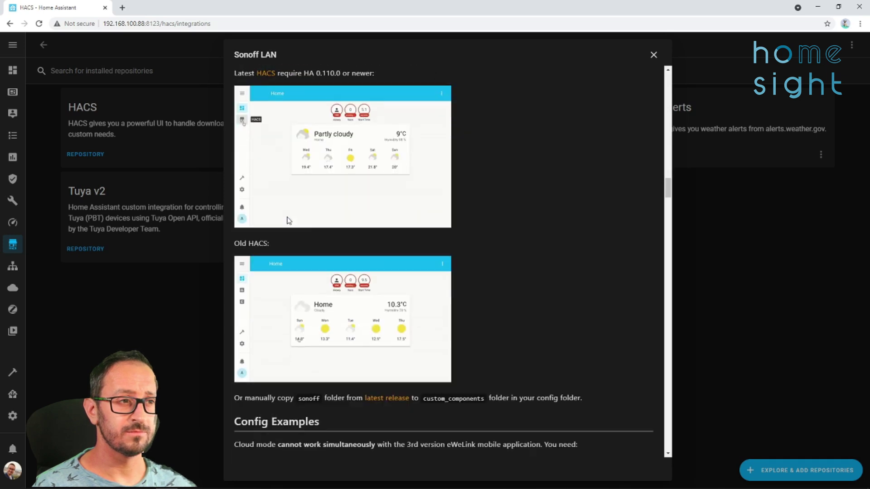
scroll(290, 209, "up", 2)
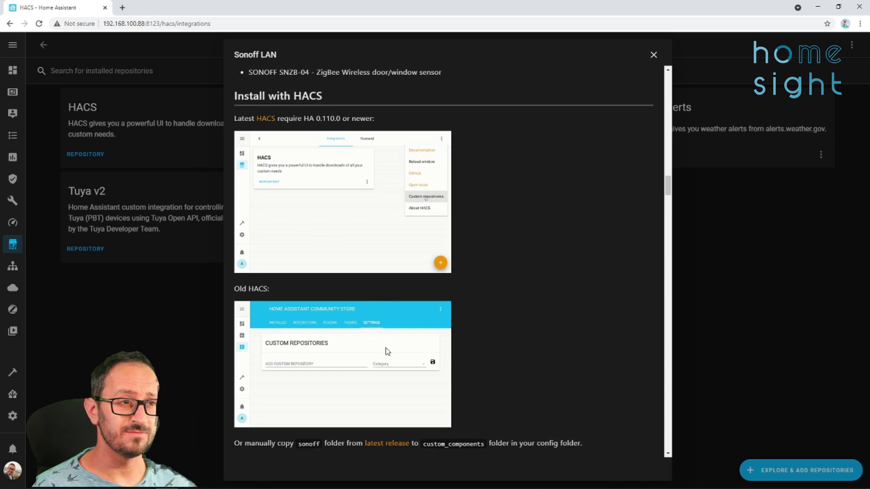
scroll(386, 348, "down", 5)
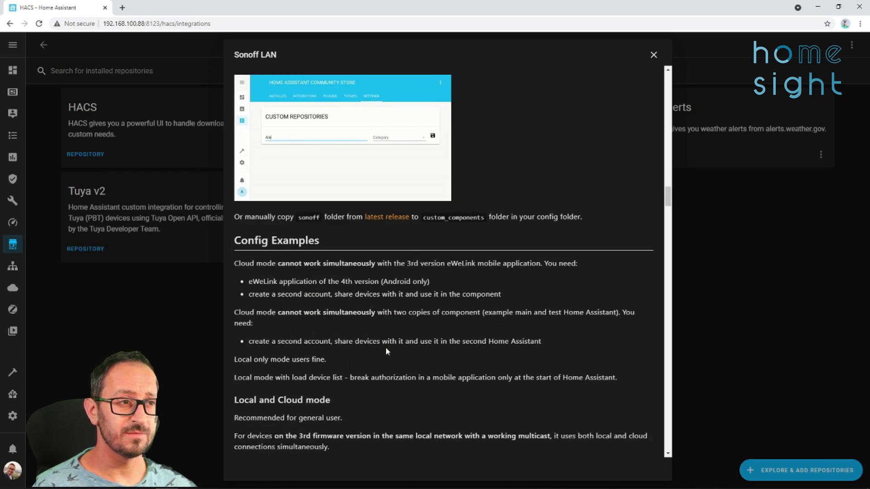
scroll(386, 348, "down", 2)
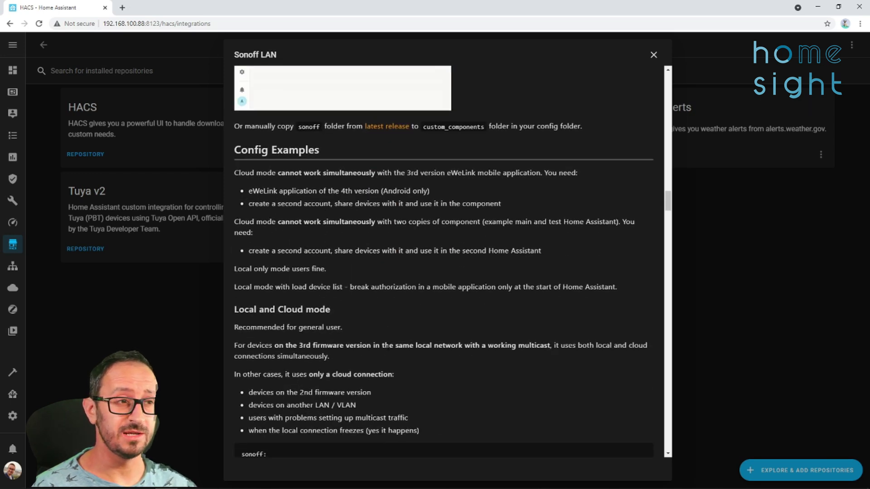
scroll(335, 227, "down", 1)
scroll(325, 365, "down", 1)
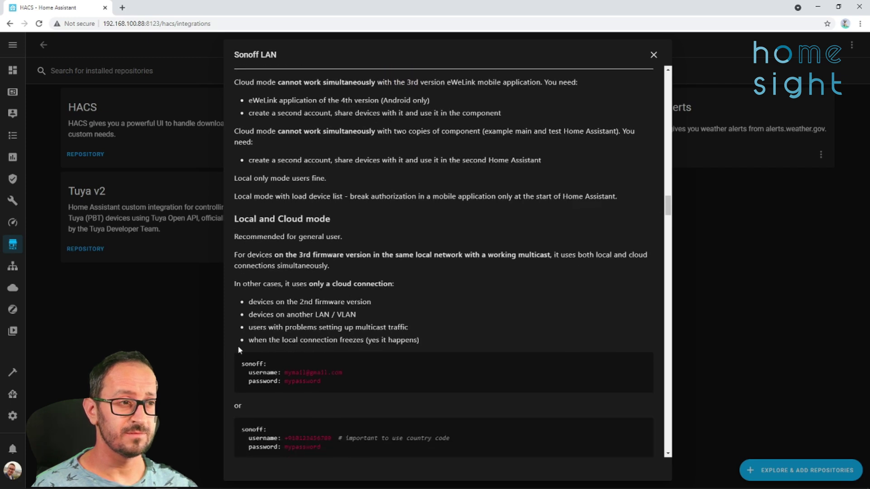
scroll(256, 385, "down", 1)
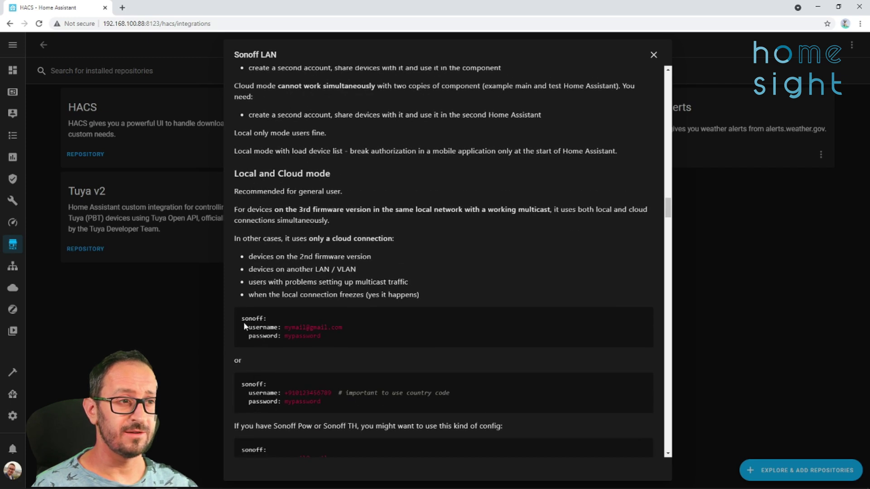
left_click(653, 54)
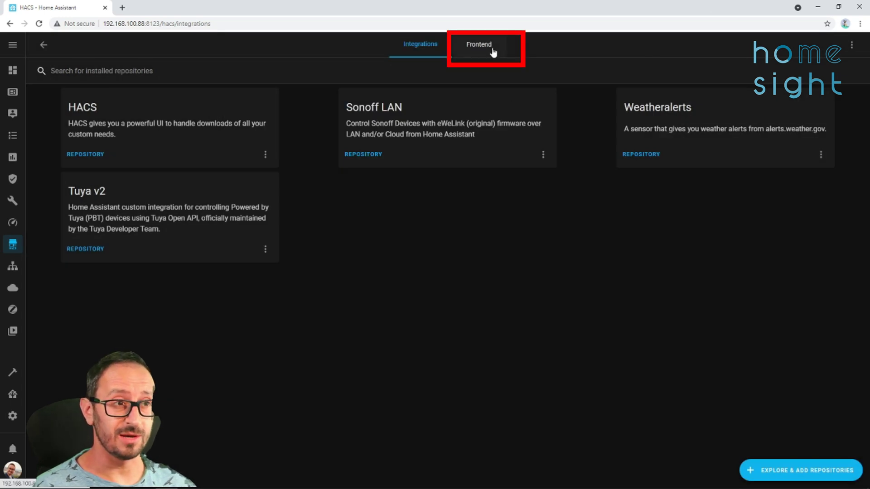
left_click(493, 53)
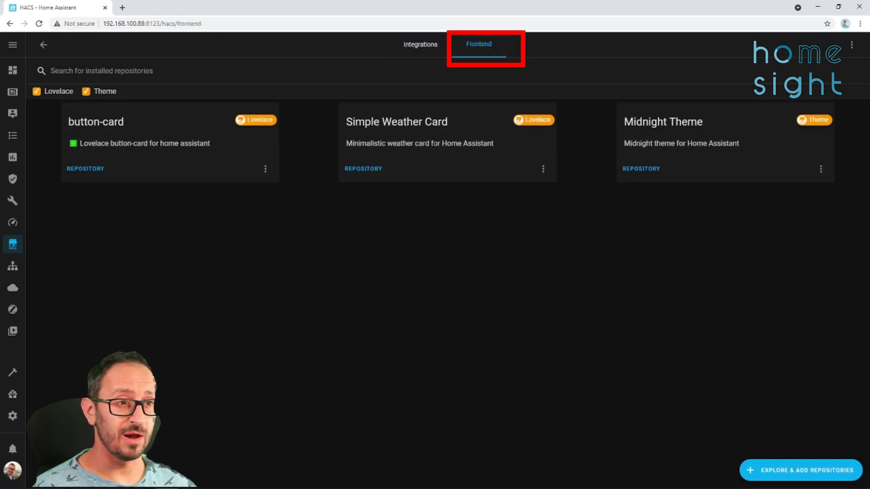
Browse available frontend repositories filtered to Theme, then close the repository browser
left_click(803, 469)
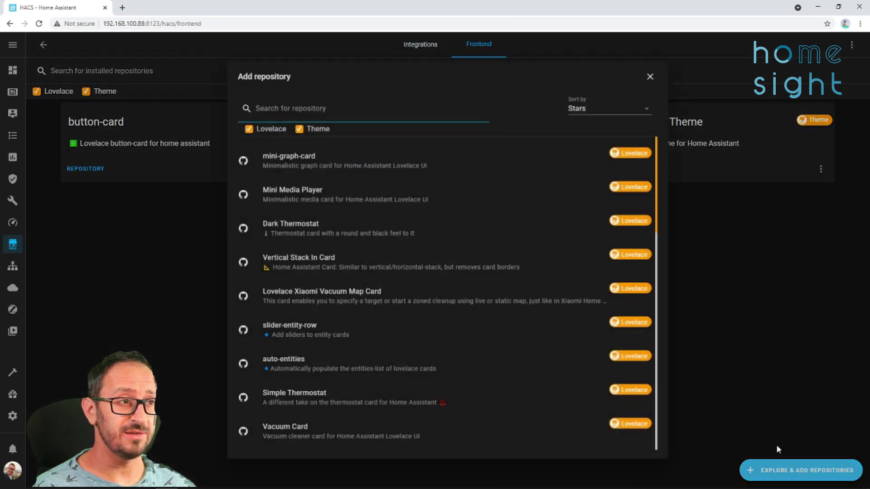
mouse_move(660, 143)
left_mouse_down()
mouse_move(660, 186)
mouse_move(656, 132)
left_mouse_up()
left_click(254, 127)
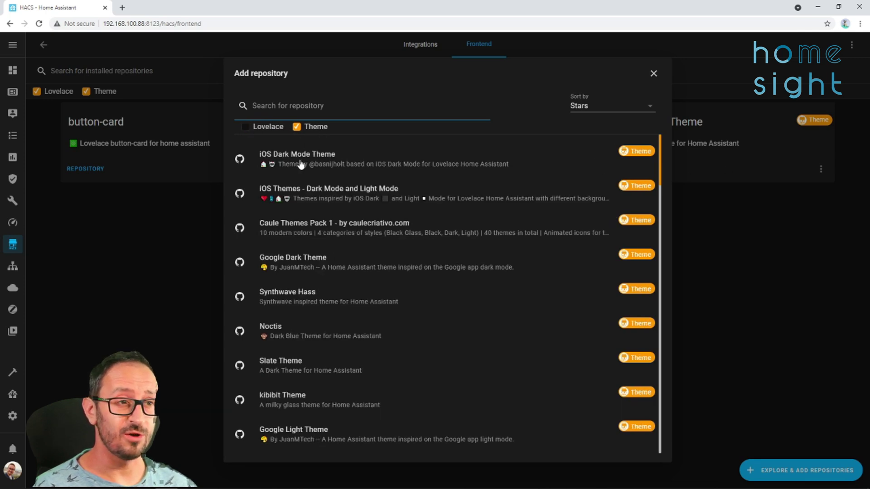
scroll(375, 308, "down", 1)
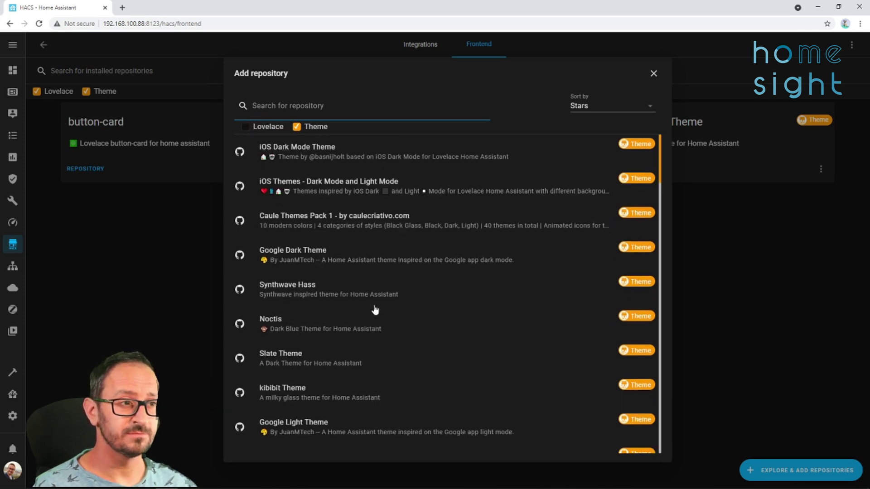
scroll(360, 287, "down", 1)
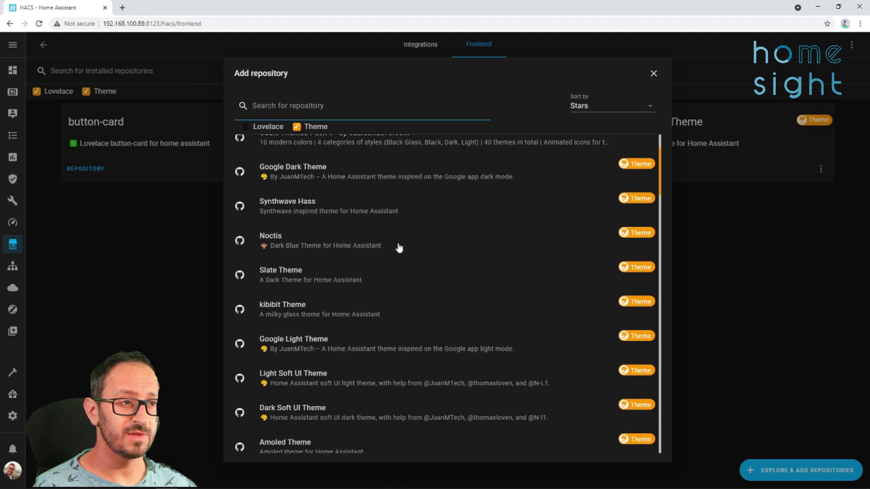
scroll(398, 248, "down", 7)
scroll(399, 249, "up", 9)
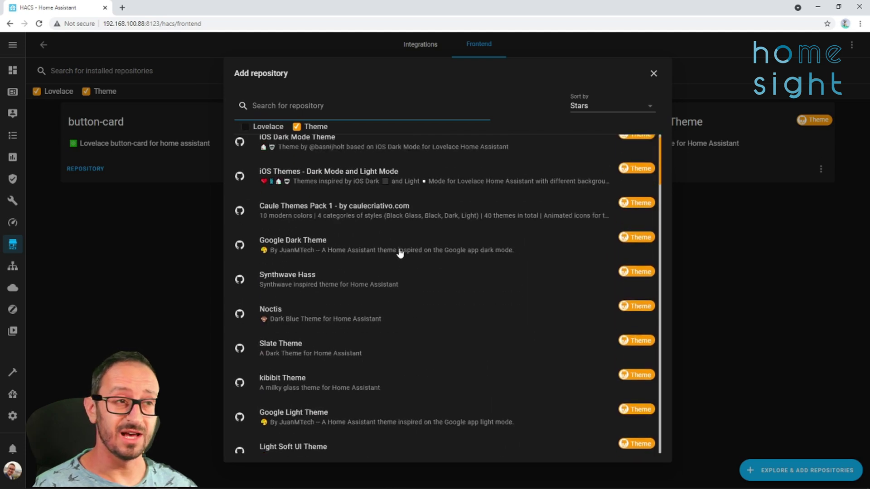
left_click(653, 75)
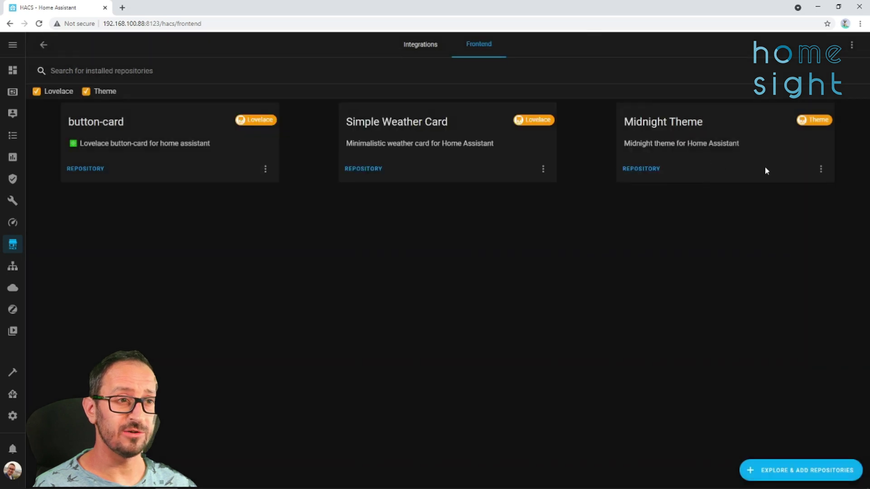
left_click(822, 171)
left_click(812, 191)
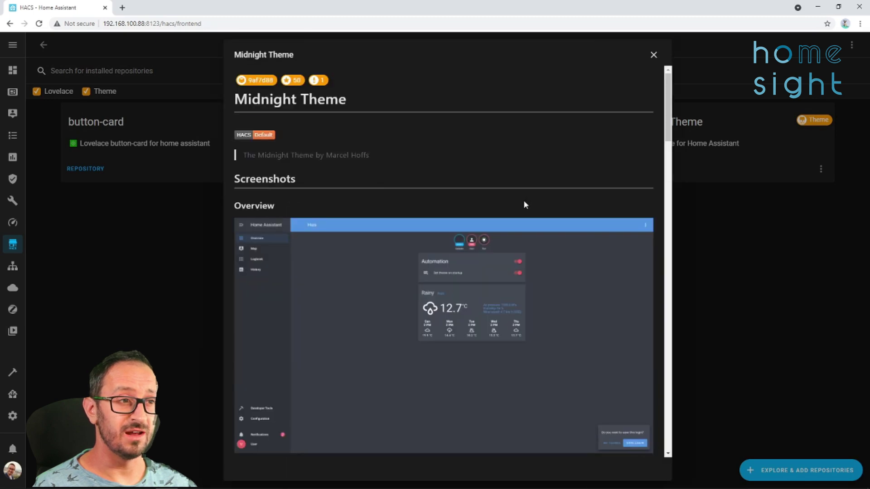
scroll(341, 235, "down", 15)
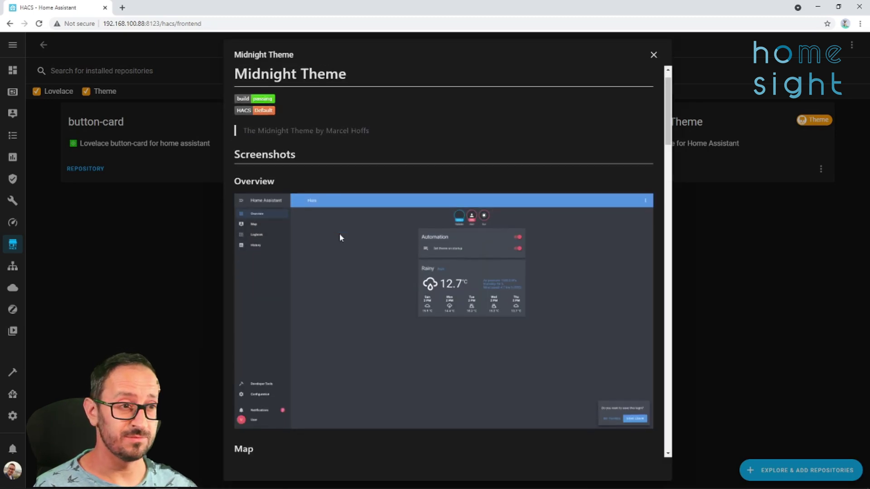
scroll(341, 238, "down", 15)
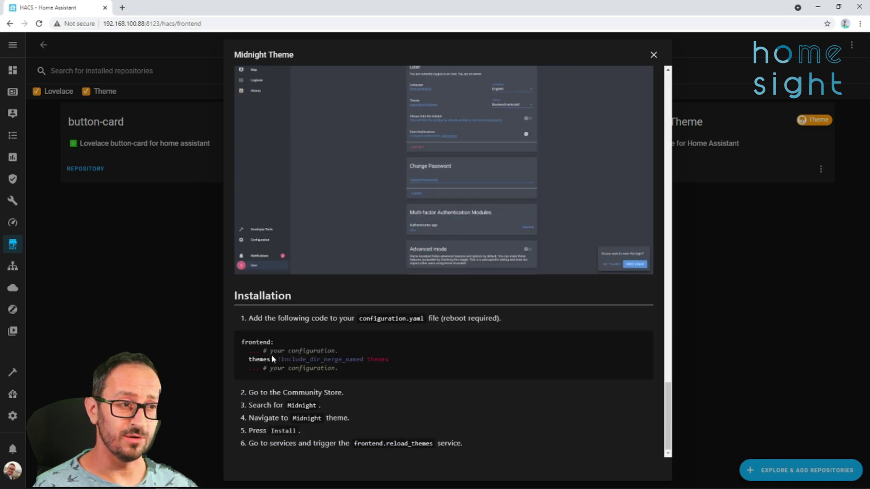
left_click_drag(360, 319, 423, 319)
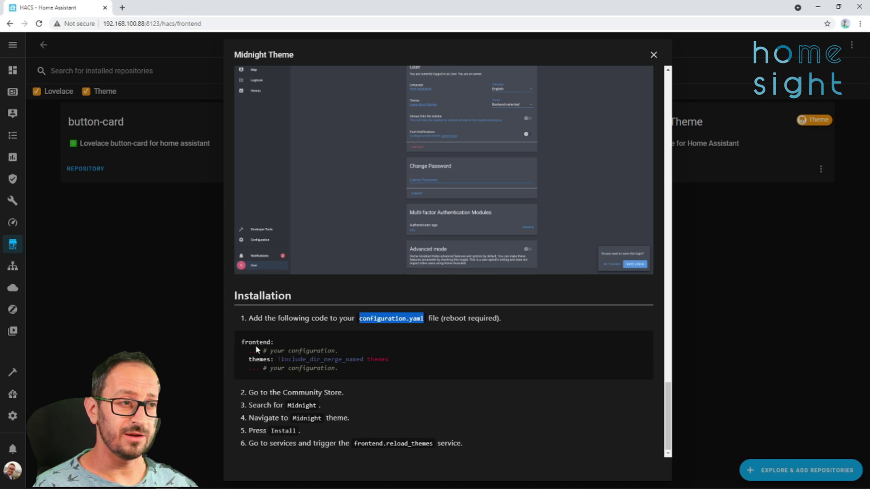
left_click_drag(243, 342, 336, 368)
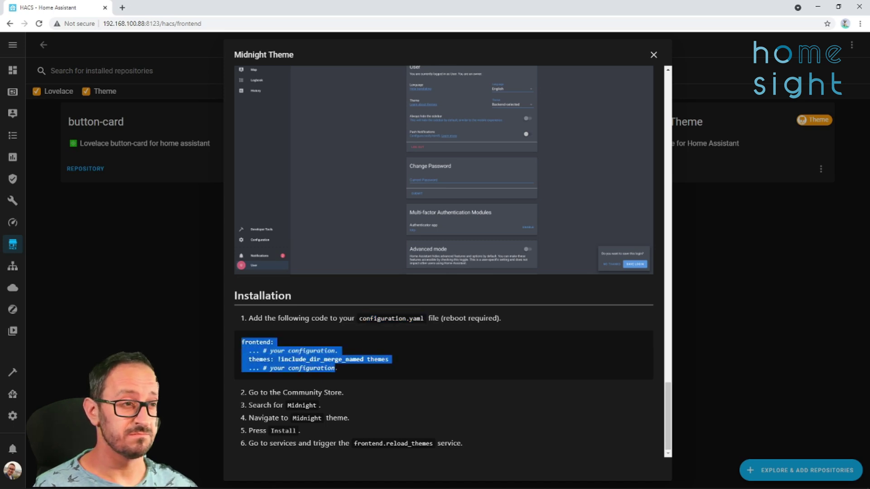
left_click(607, 355)
key("Escape")
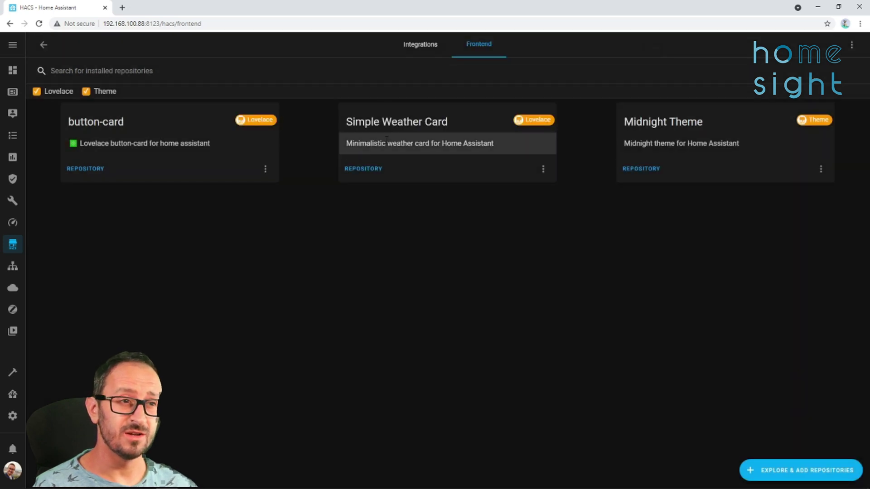
left_click(523, 123)
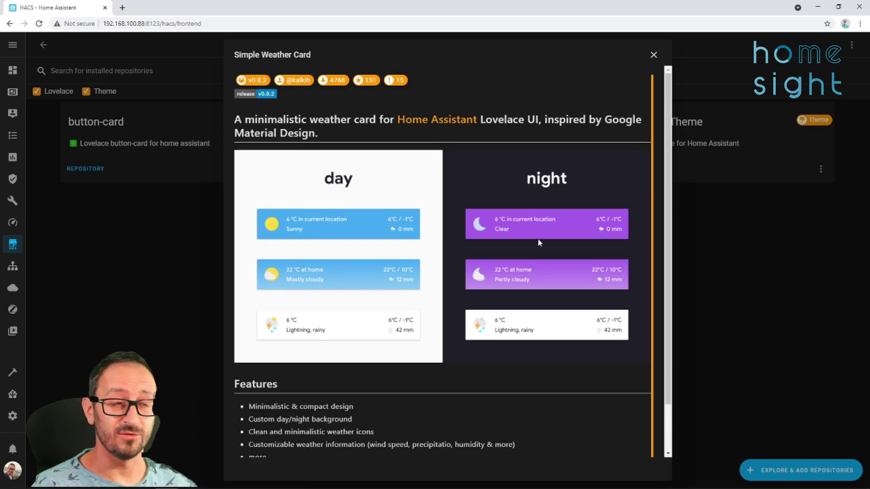
Scroll to the Simple Weather Card Features and open its GitHub repository link
scroll(586, 376, "down", 1)
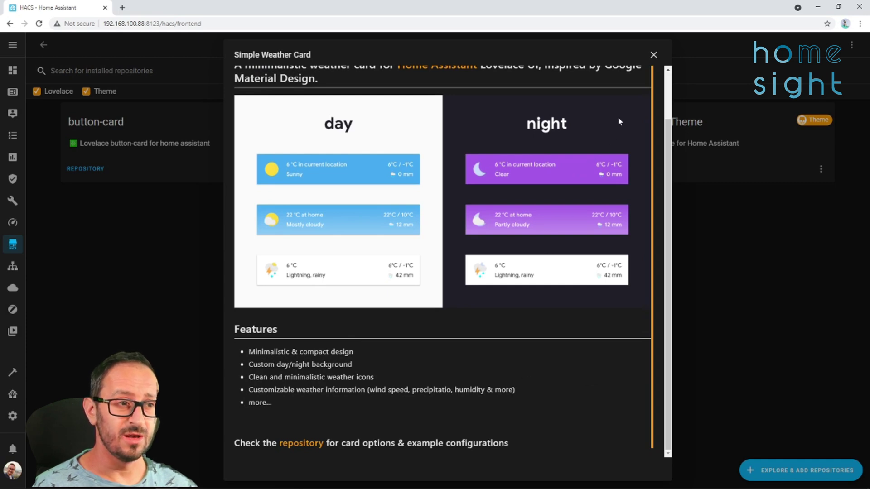
left_click(316, 446)
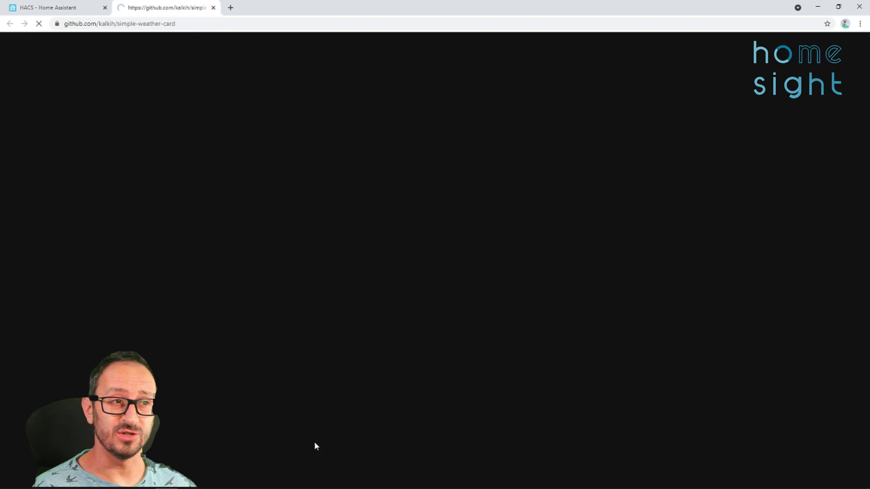
Scroll through the simple-weather-card README: install, updating, card options and action object options
scroll(304, 433, "down", 10)
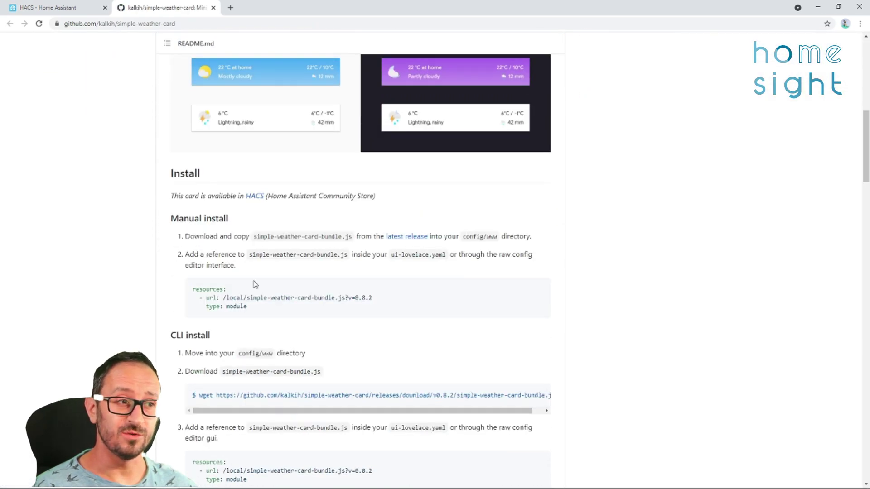
scroll(229, 338, "down", 5)
scroll(231, 349, "down", 7)
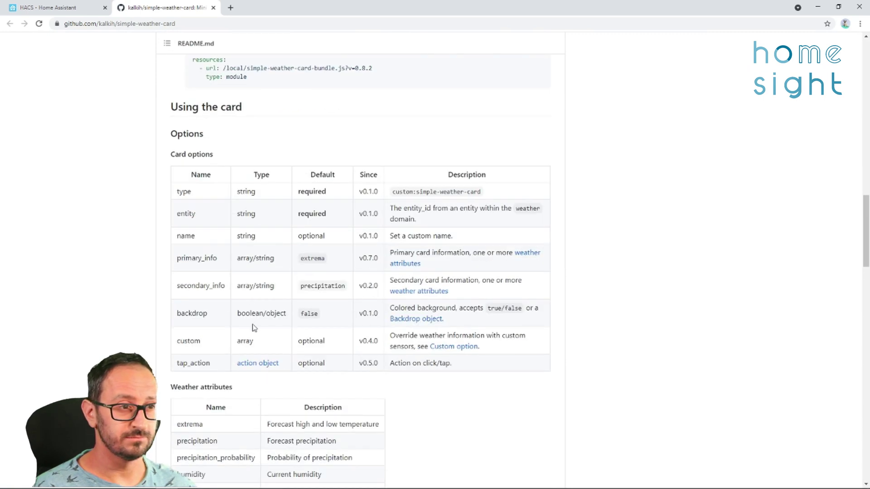
scroll(380, 299, "down", 10)
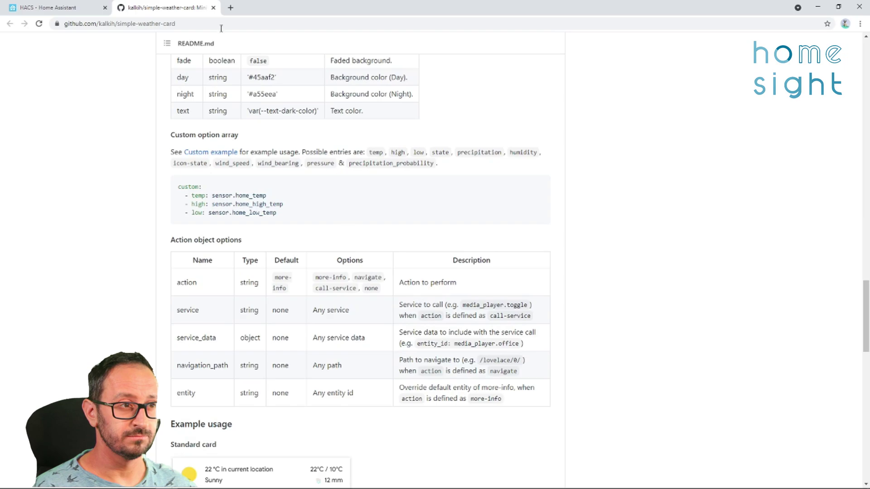